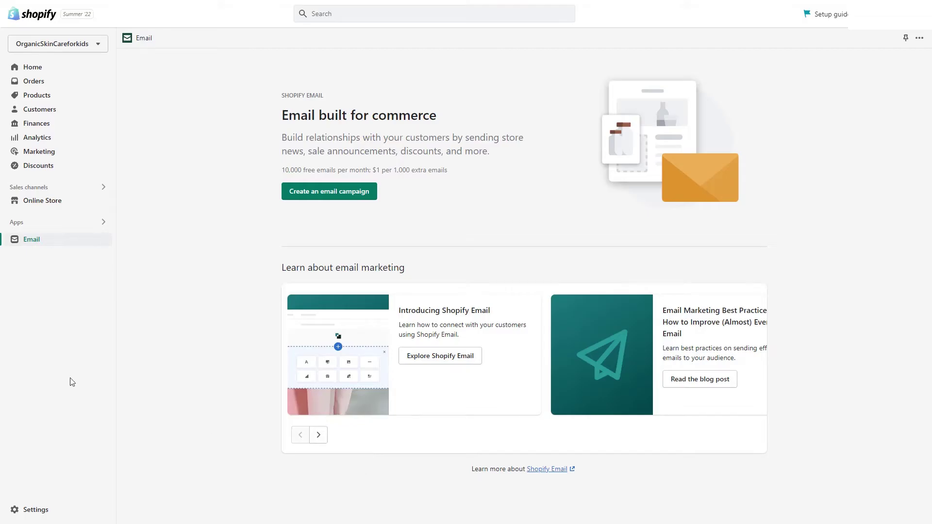
- Open the Abandoned checkout emails by Shopify automation's edit settings from Marketing > Automations
left_click(51, 154)
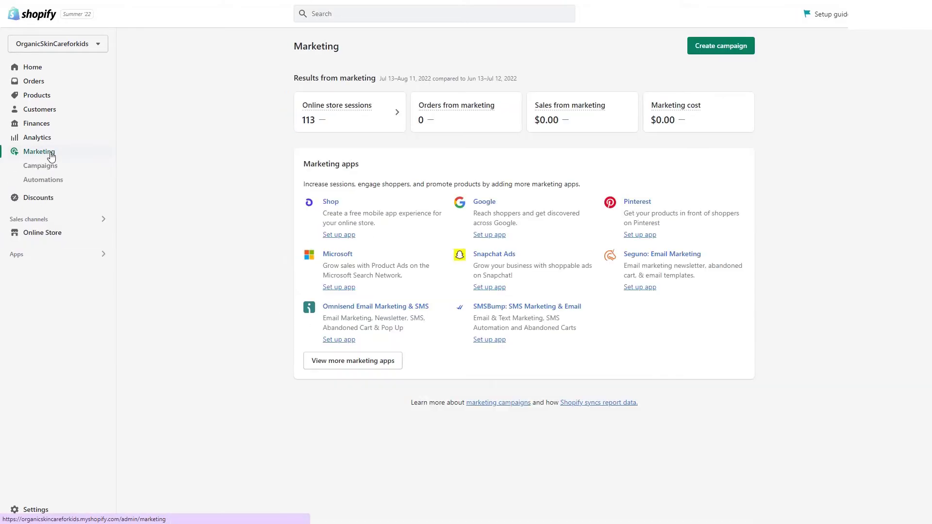
left_click(43, 180)
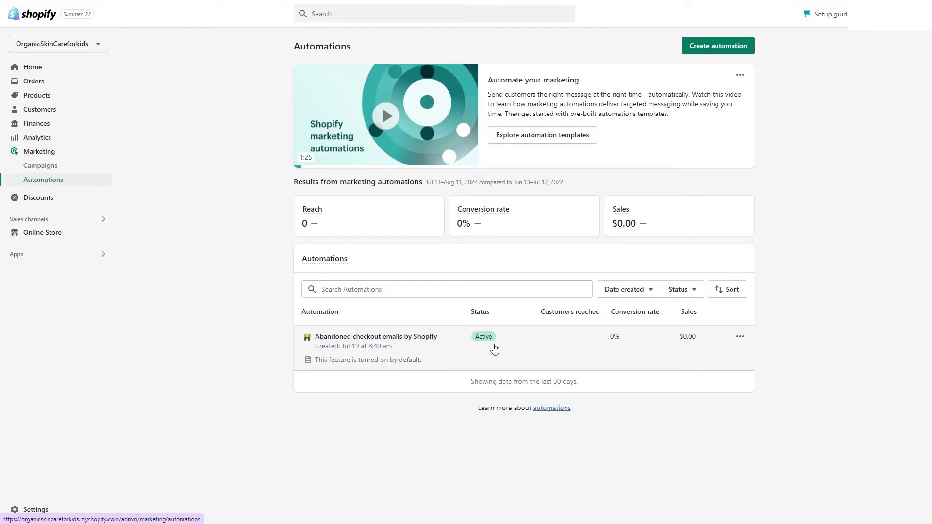
left_click(357, 347)
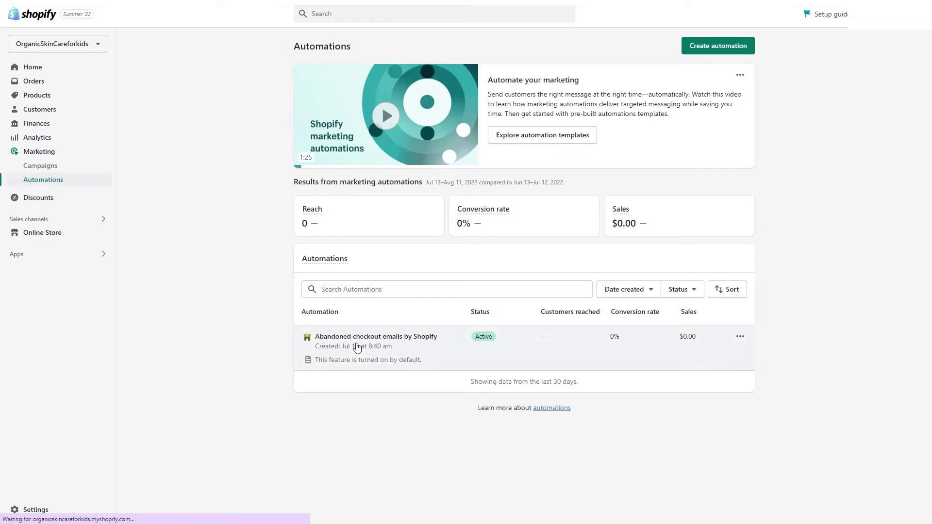
left_click(734, 52)
- Scroll to Abandoned checkout emails and open the 'Complete your Purchase' template for customizing
left_click_drag(927, 110, 897, 424)
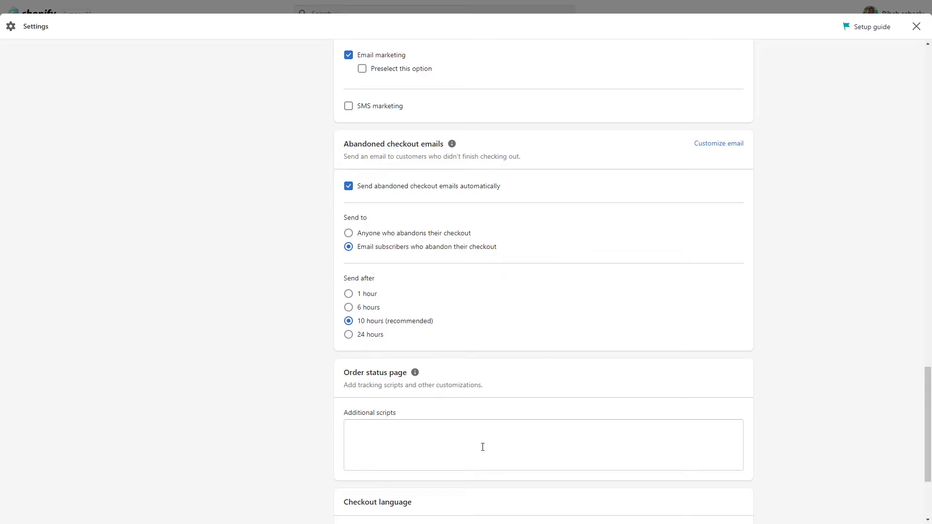
left_click(720, 144)
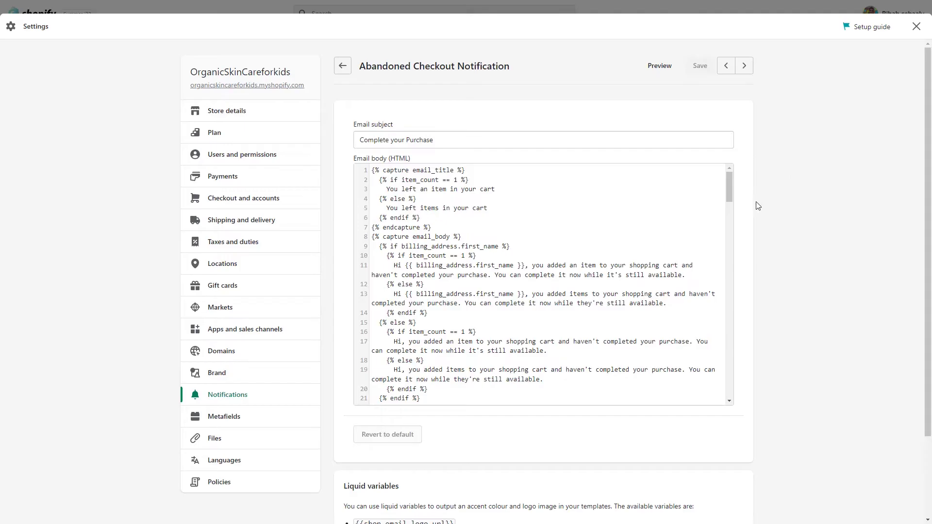
mouse_move(729, 188)
left_mouse_down()
mouse_move(724, 396)
mouse_move(732, 179)
left_mouse_up()
left_click(658, 65)
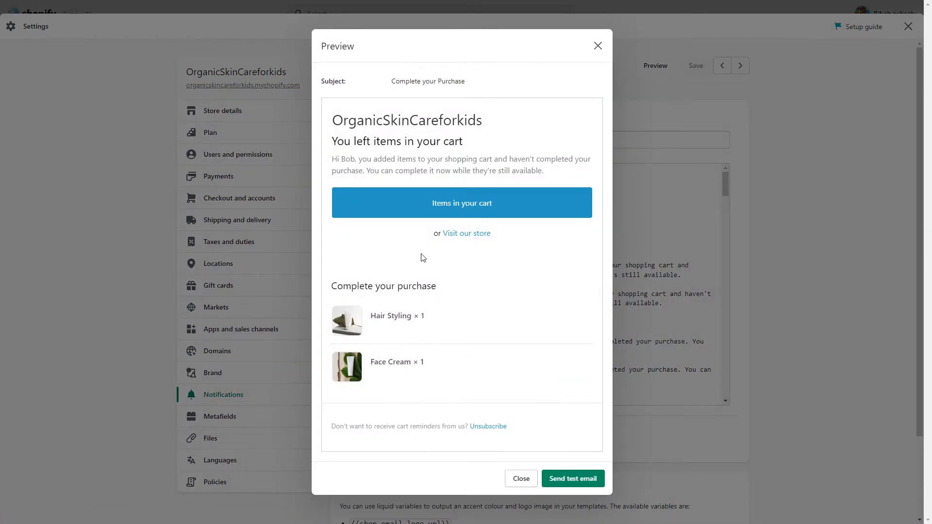
left_click(518, 486)
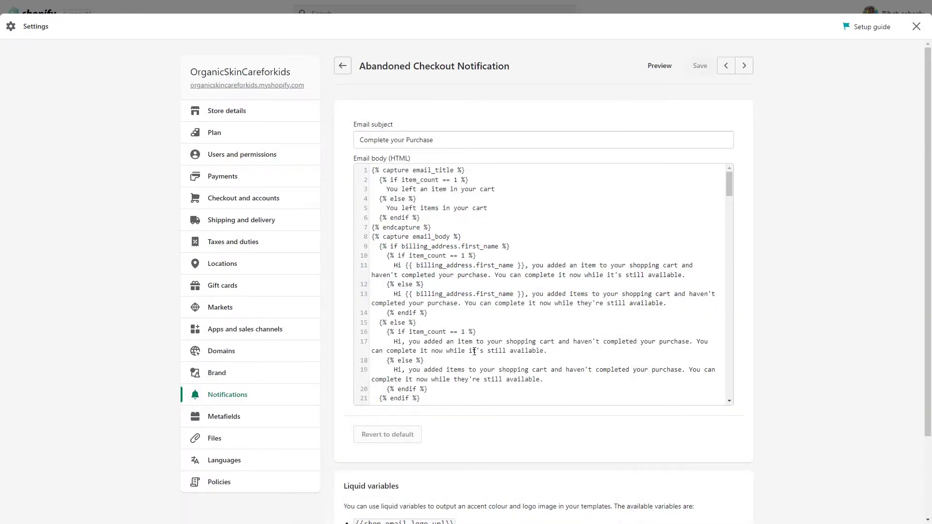
scroll(505, 308, "down", 3)
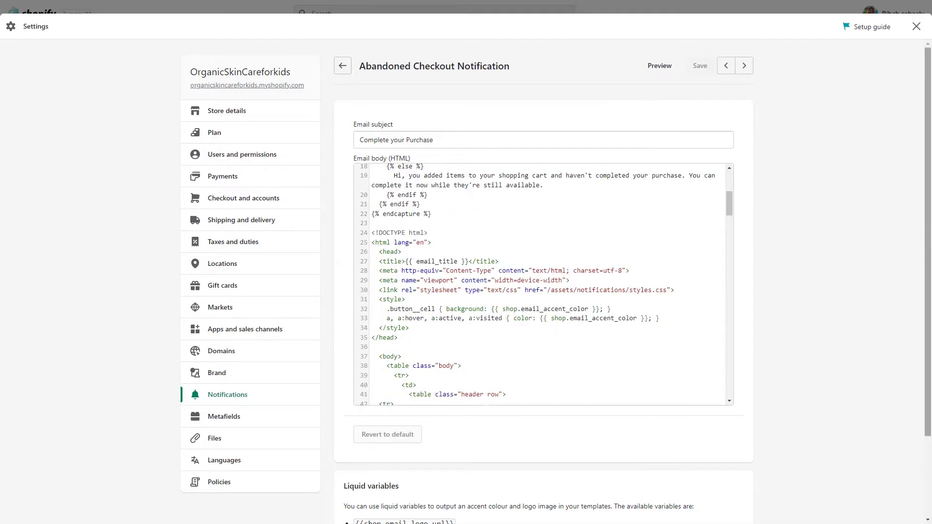
scroll(924, 310, "down", 2)
scroll(920, 249, "up", 1)
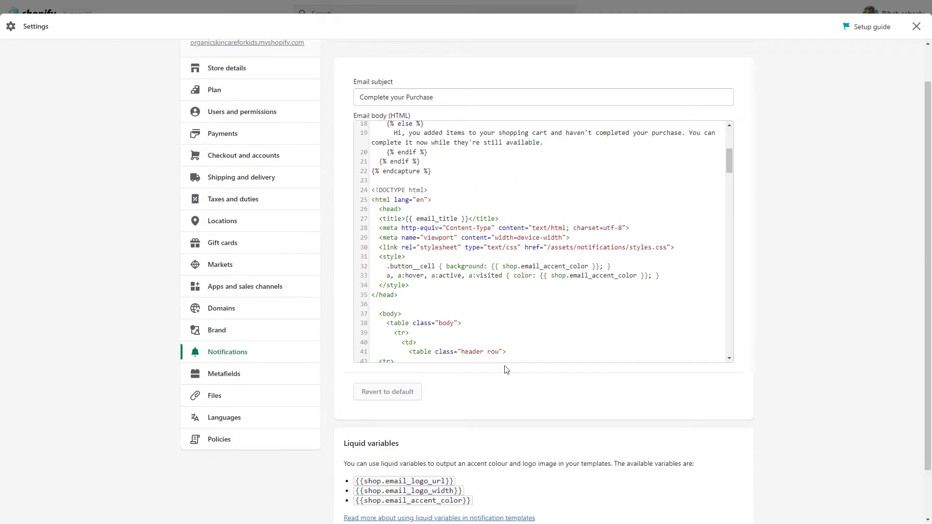
scroll(515, 288, "up", 3)
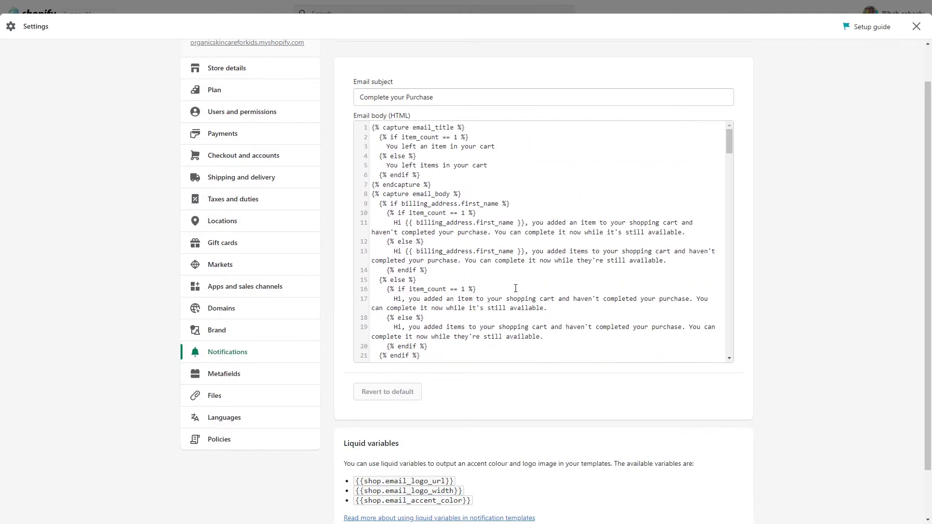
scroll(515, 289, "up", 1)
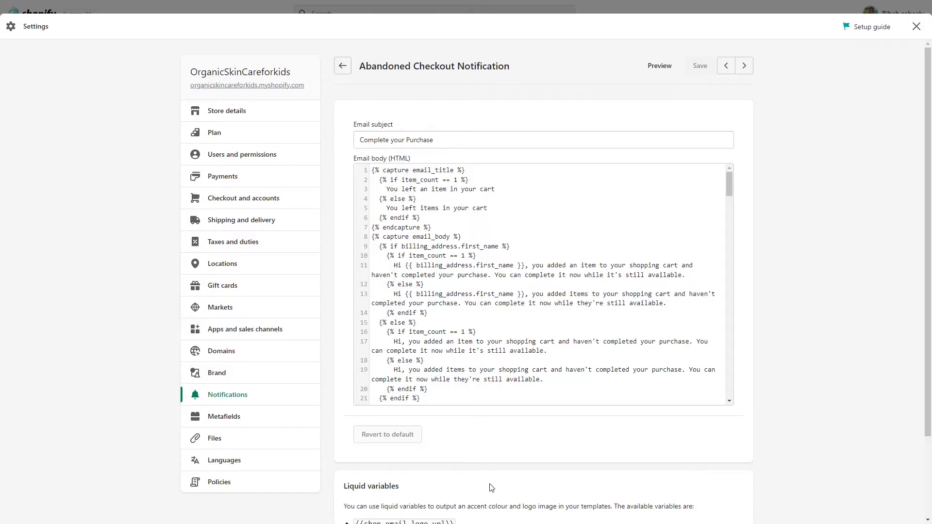
- Close the Settings overlay and go back to the Automations page
left_click(916, 26)
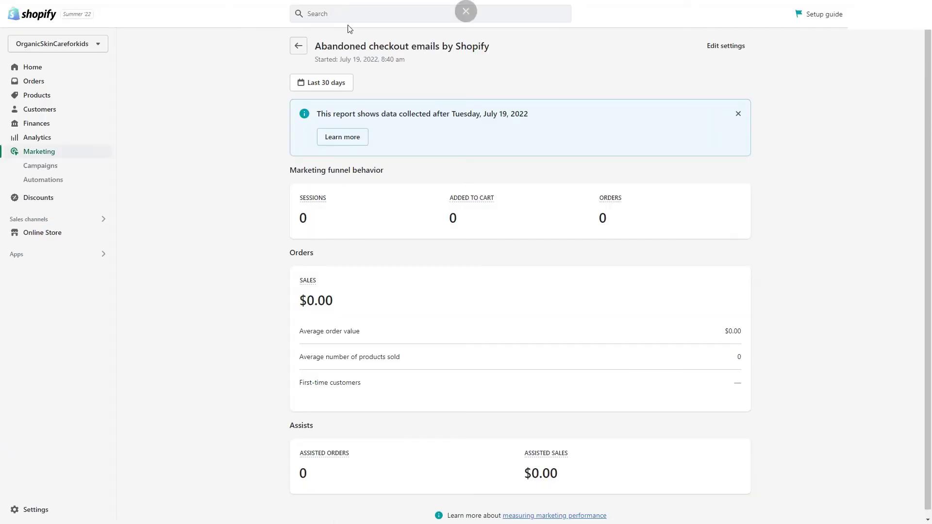
left_click(298, 45)
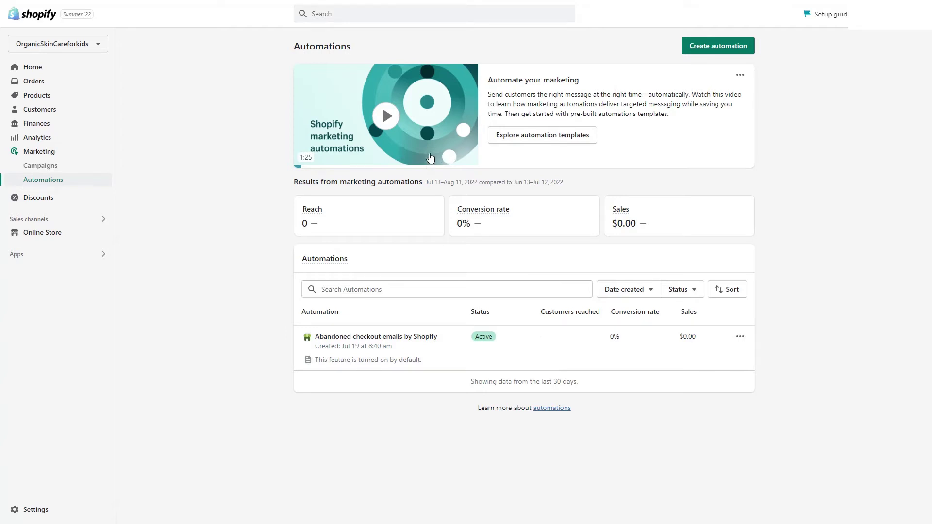
- Create a new automation from the Welcome new subscriber template
left_click(710, 54)
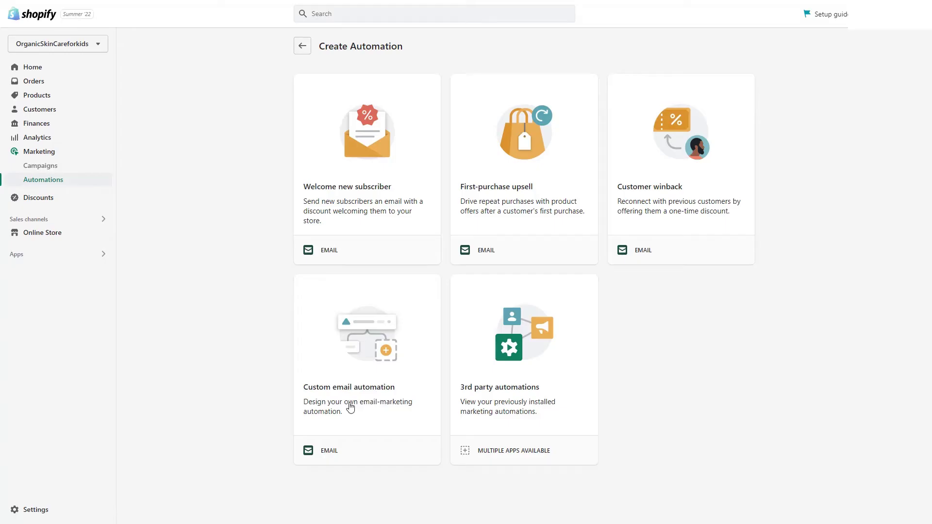
left_click(359, 150)
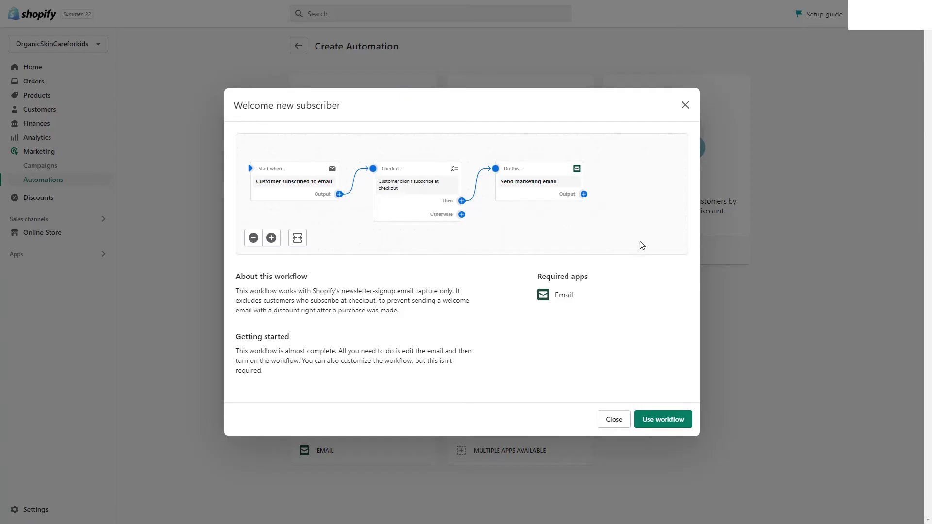
left_click(672, 425)
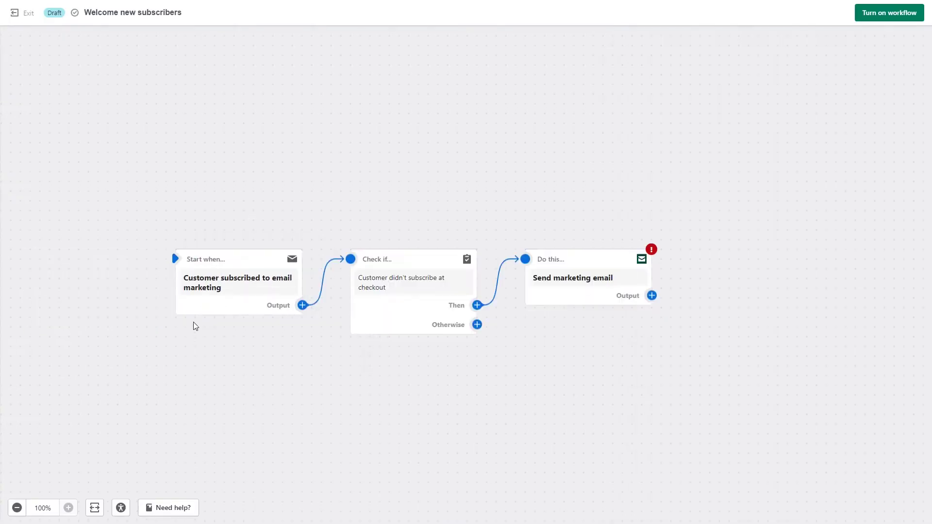
- Inspect the workflow's trigger details and the subscription check condition settings
left_click(200, 306)
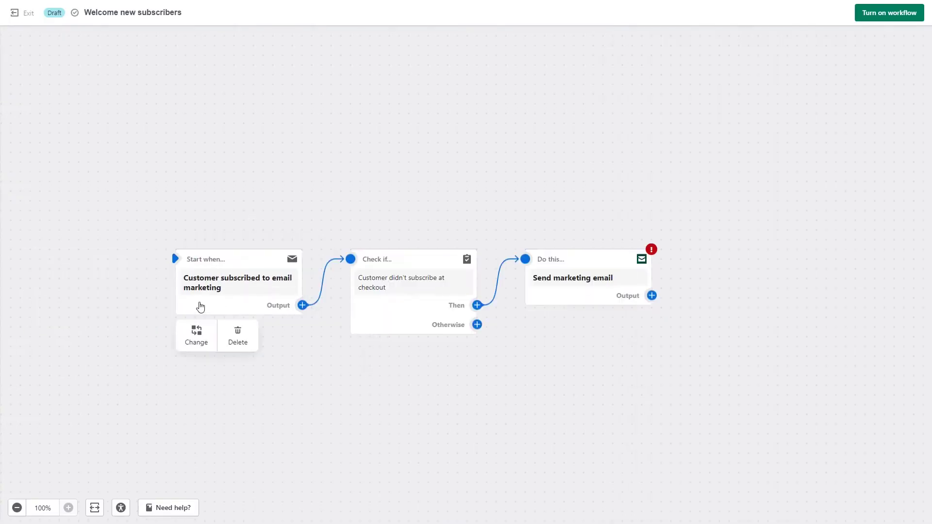
left_click(200, 306)
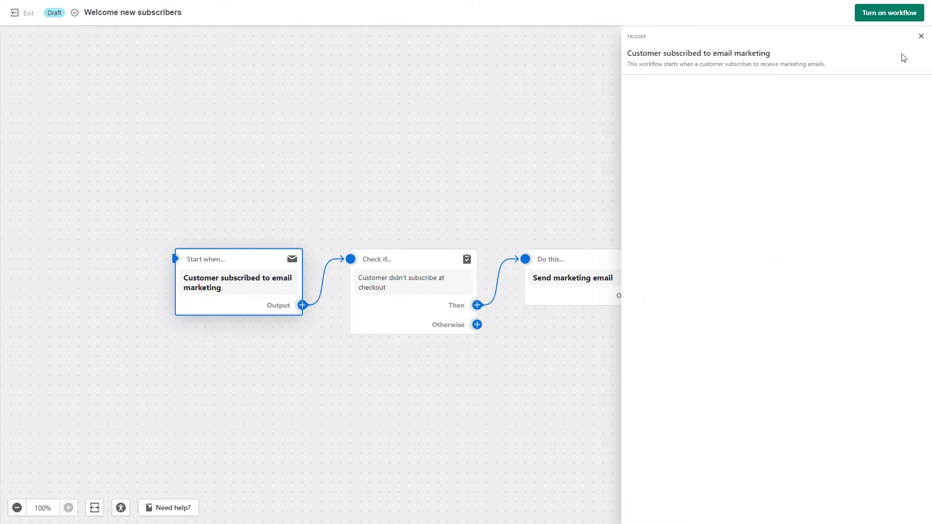
left_click(922, 36)
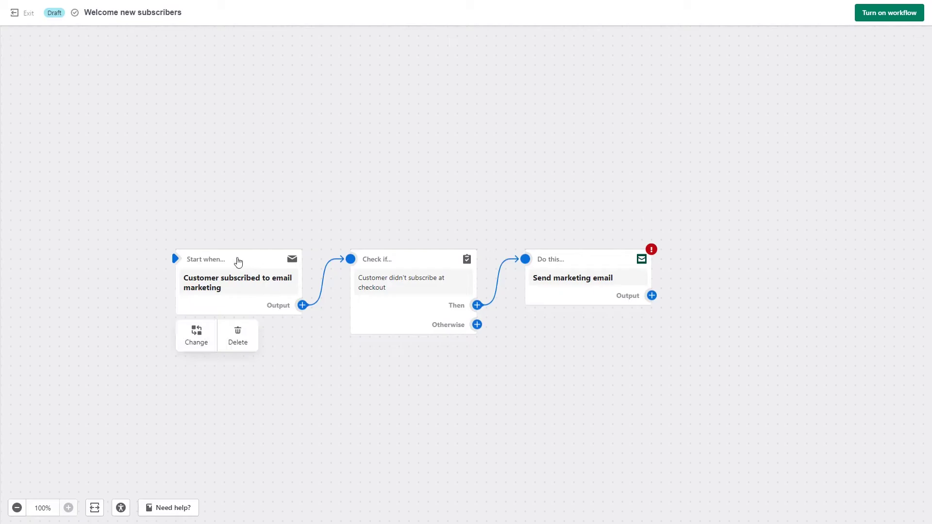
left_click(240, 304)
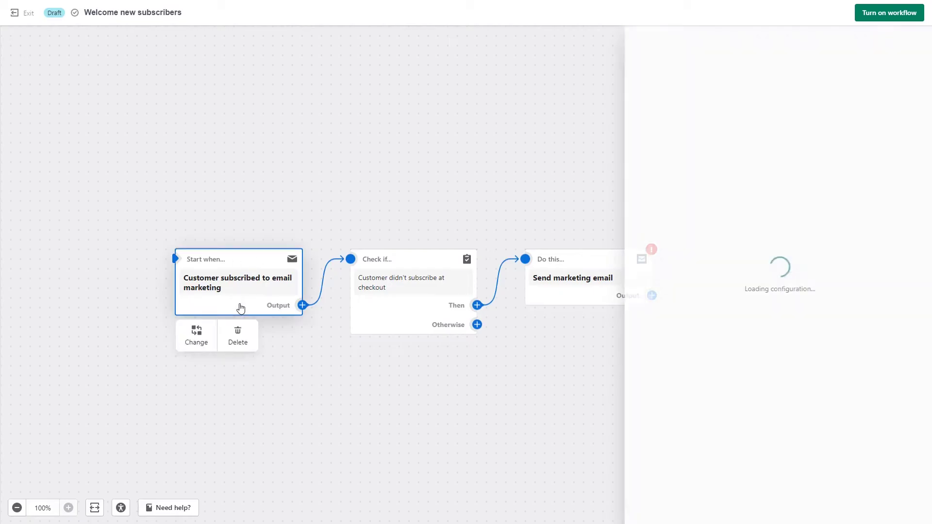
left_click(376, 303)
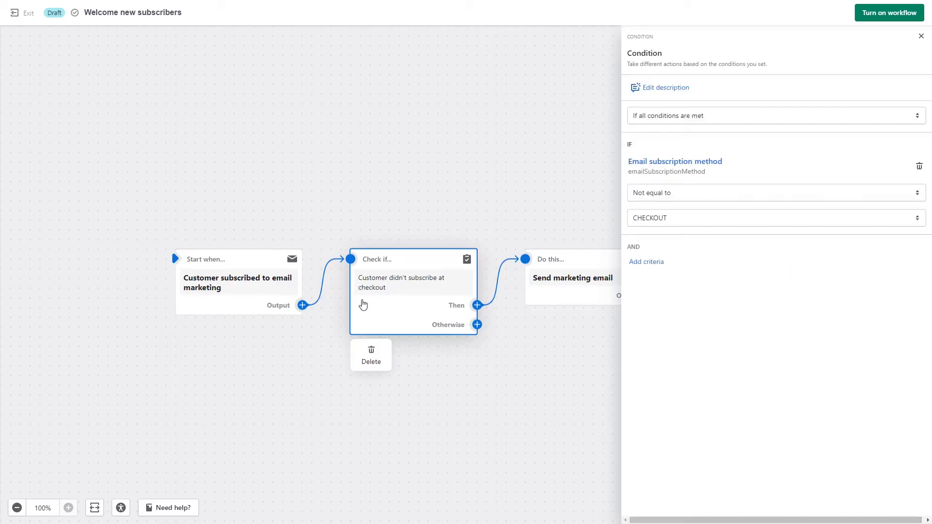
- Open the Send marketing email step's welcome email in the email editor
mouse_move(209, 311)
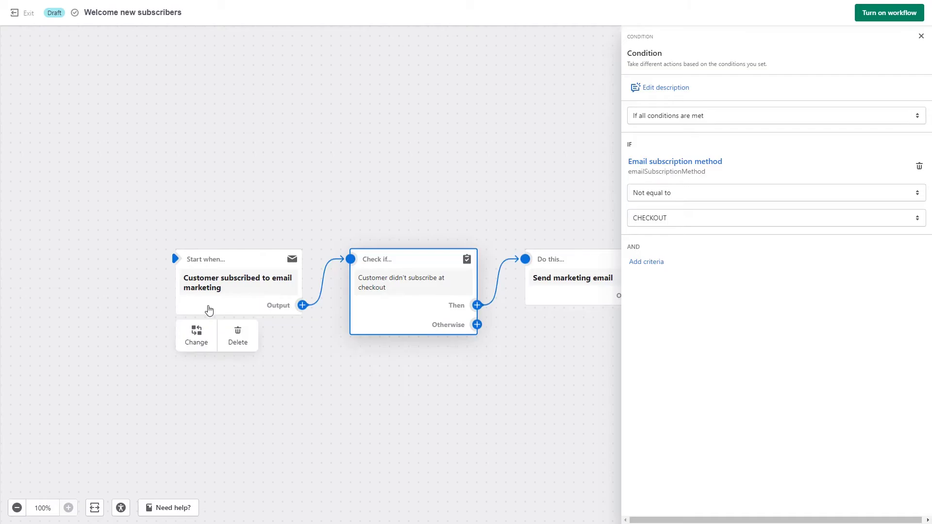
mouse_move(596, 273)
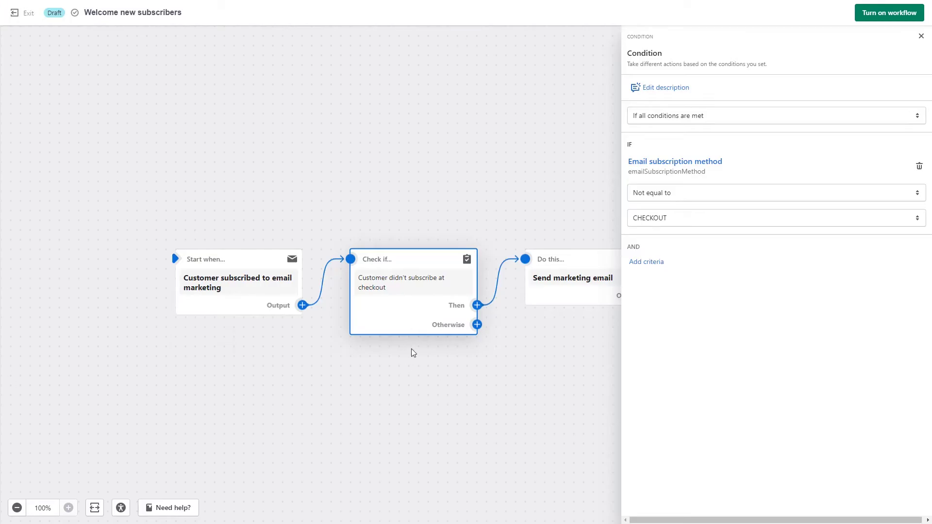
mouse_move(266, 301)
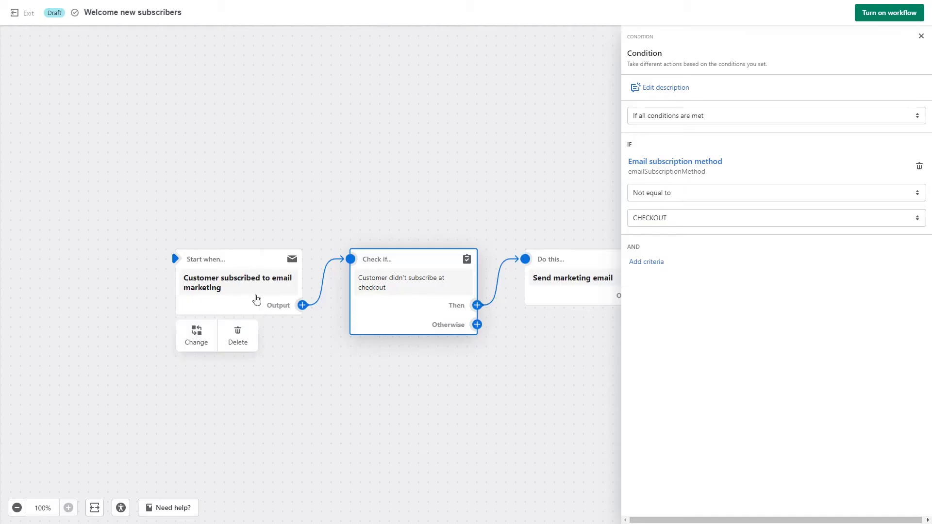
left_click_drag(558, 394, 380, 375)
left_click(377, 271)
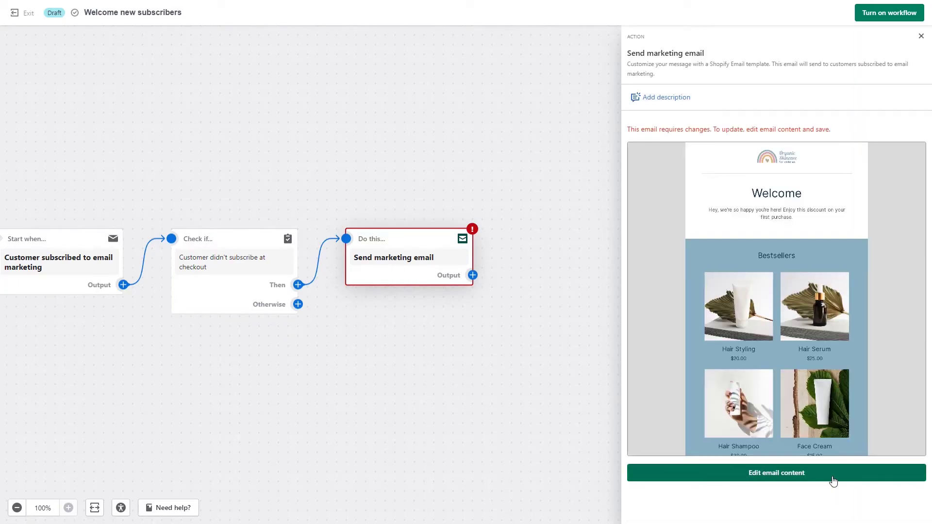
left_click(833, 480)
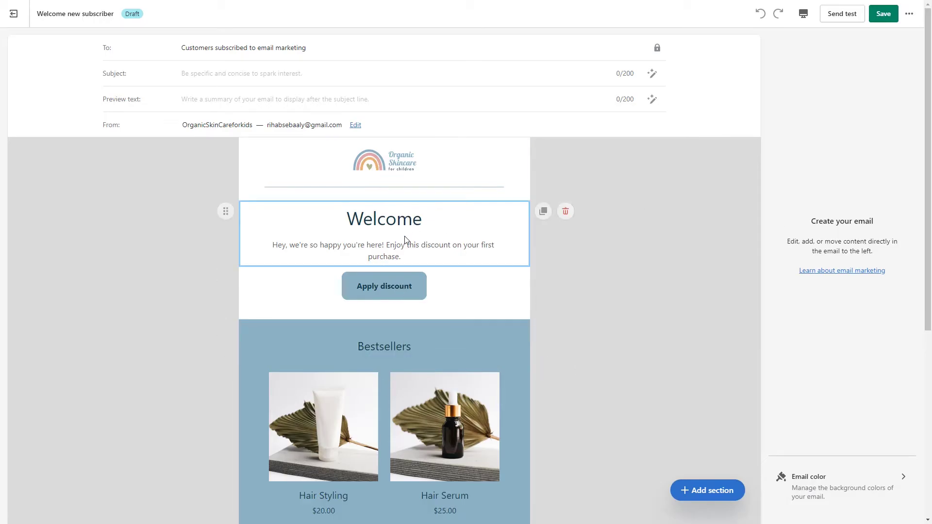
left_click(385, 199)
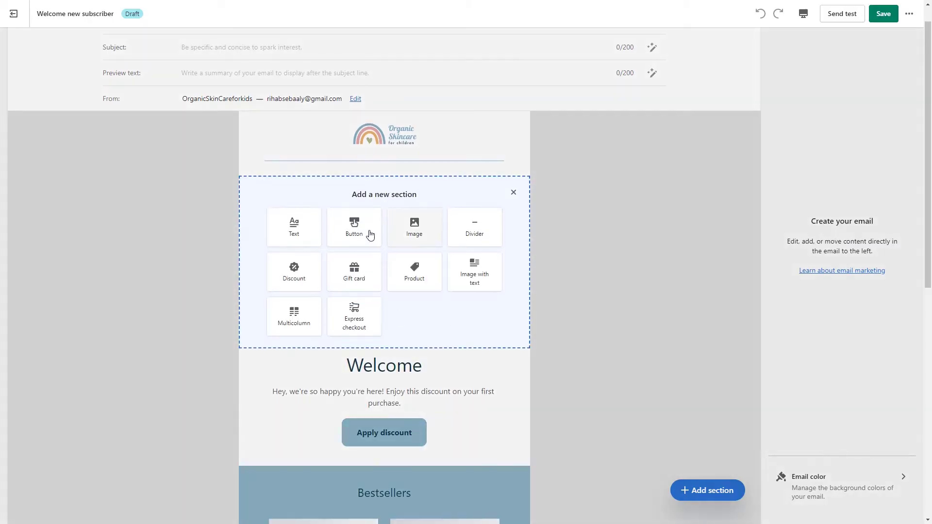
left_click(514, 194)
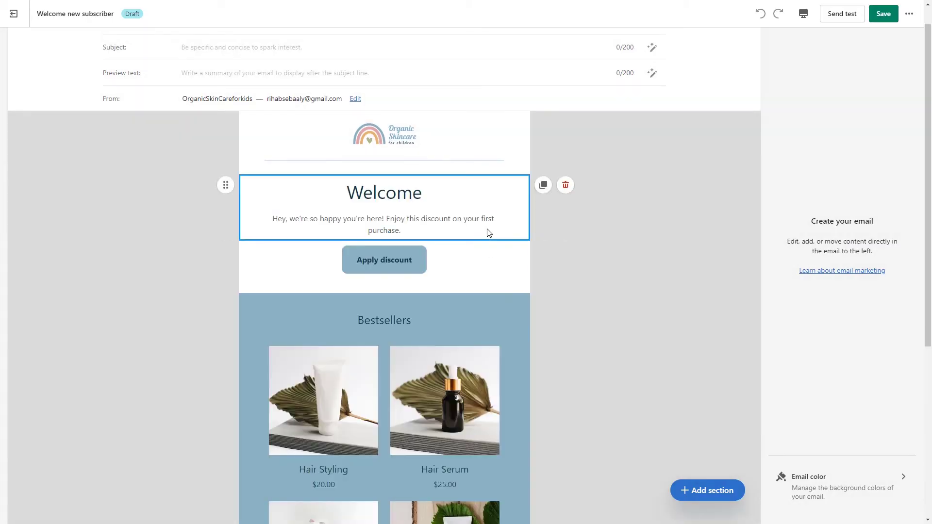
left_click(489, 233)
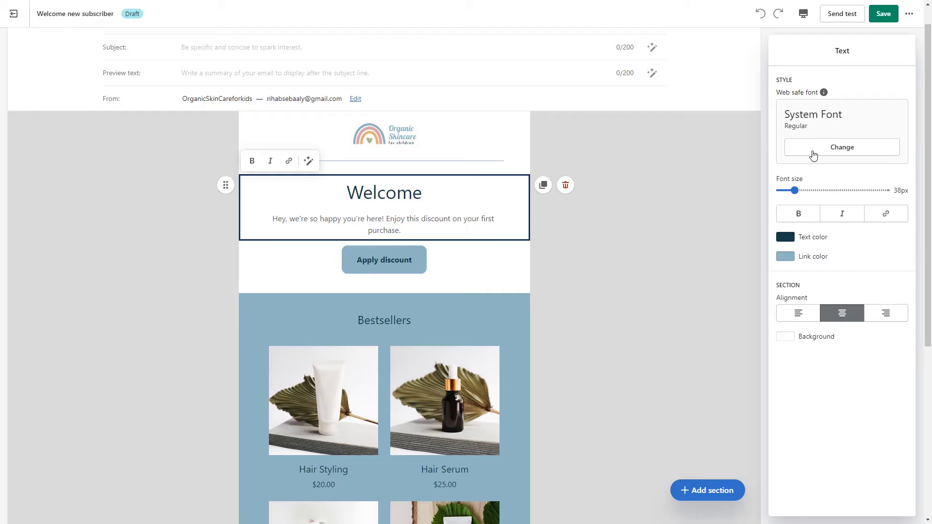
left_click(549, 287)
scroll(411, 228, "down", 4)
scroll(411, 229, "down", 2)
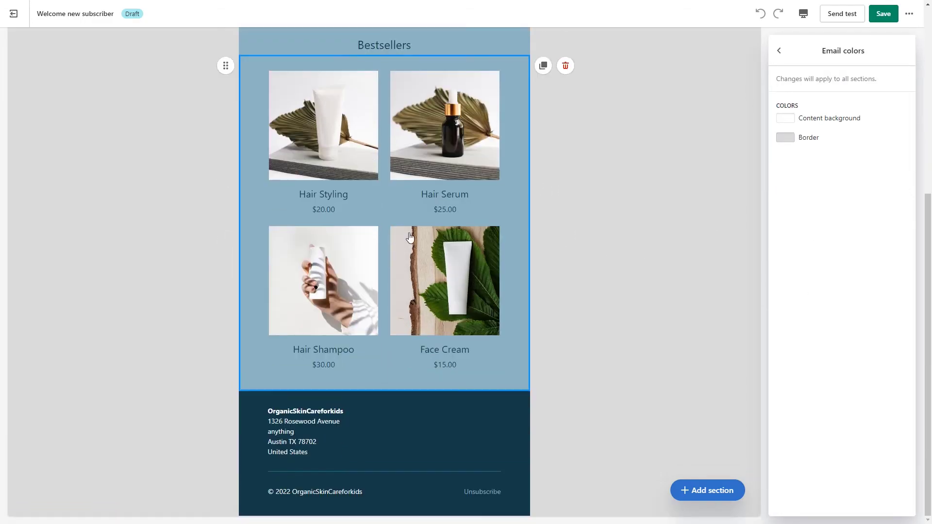
scroll(444, 327, "up", 4)
scroll(374, 171, "up", 2)
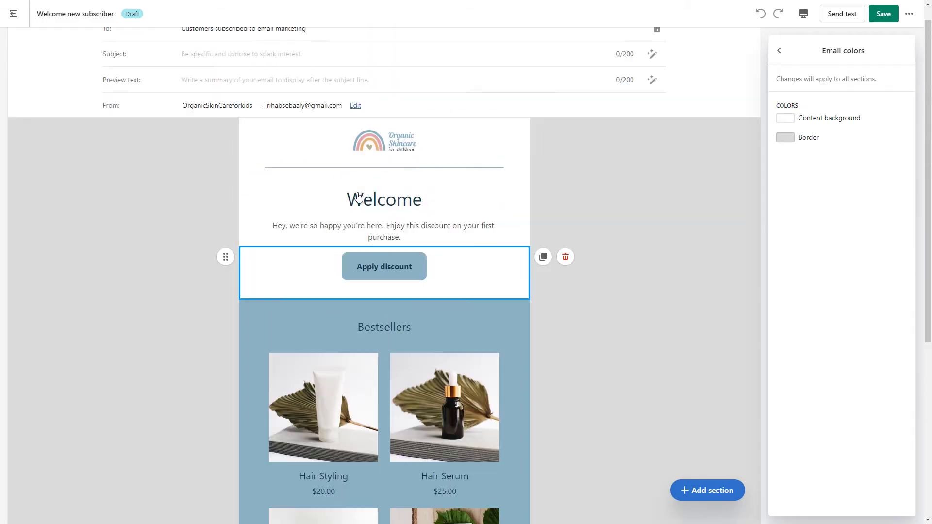
scroll(467, 150, "down", 1)
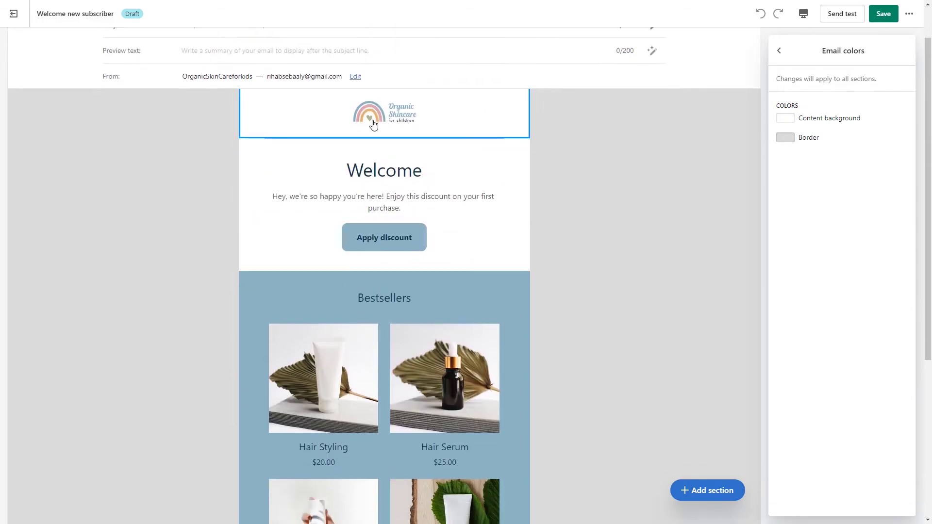
scroll(395, 333, "down", 5)
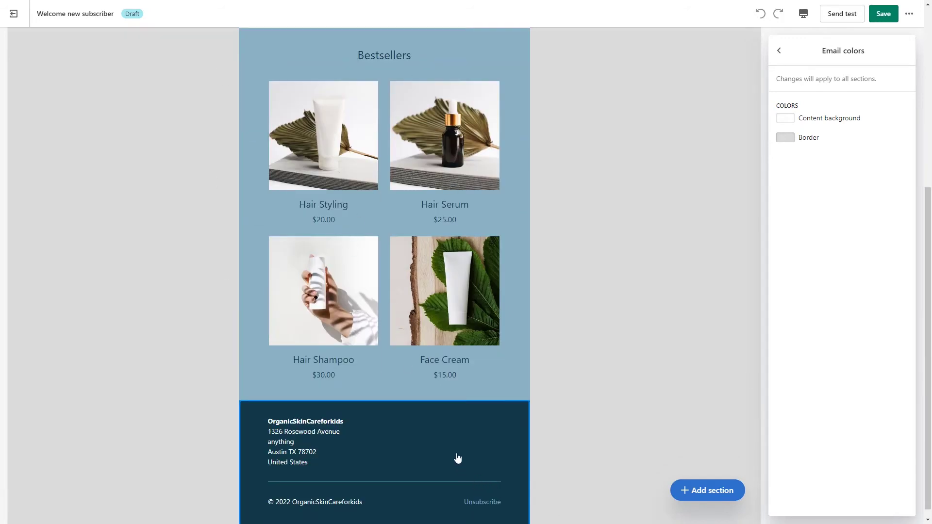
scroll(450, 204, "up", 3)
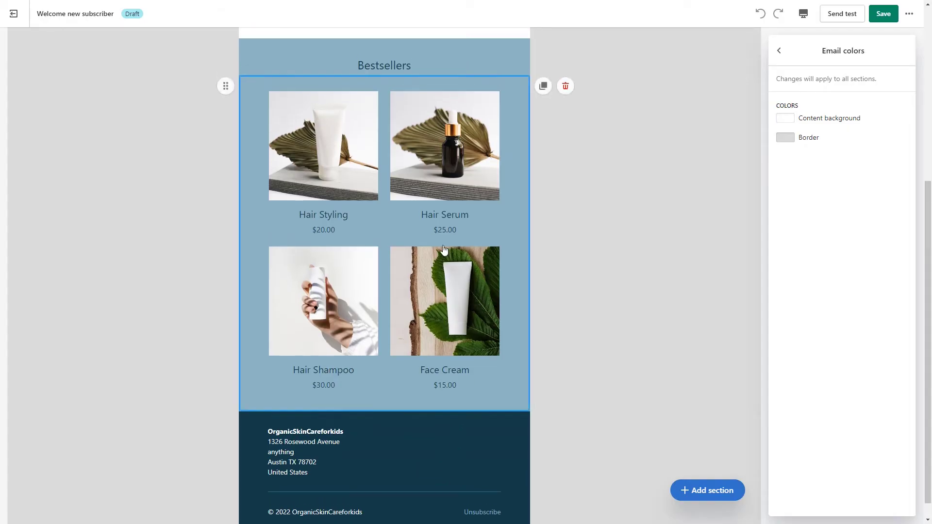
scroll(450, 204, "up", 3)
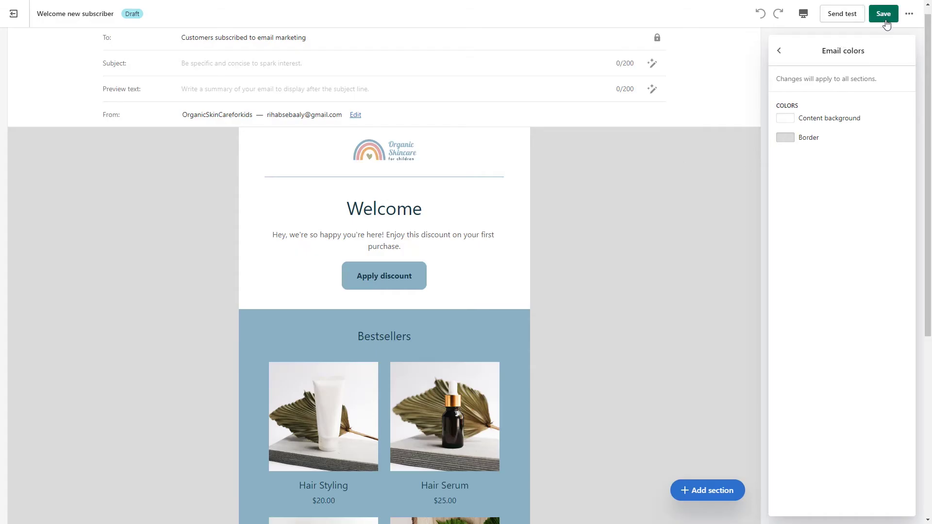
- Preview the welcome email at Mobile width, then exit to the workflow editor
mouse_move(502, 368)
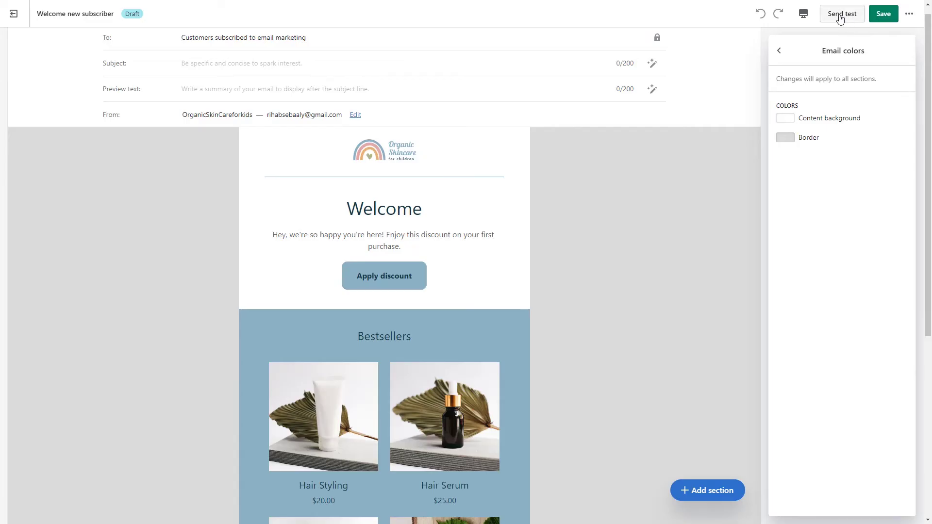
mouse_move(537, 437)
left_click(804, 15)
left_click(804, 18)
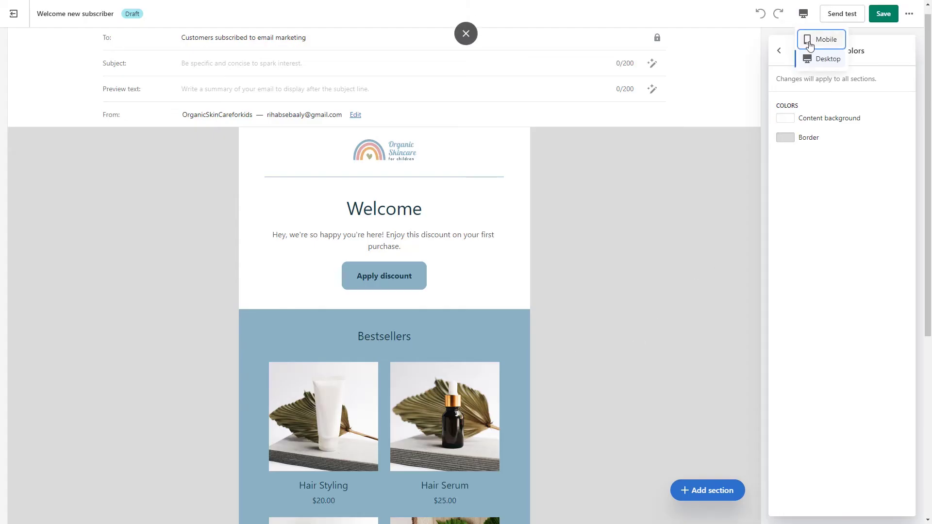
left_click(809, 43)
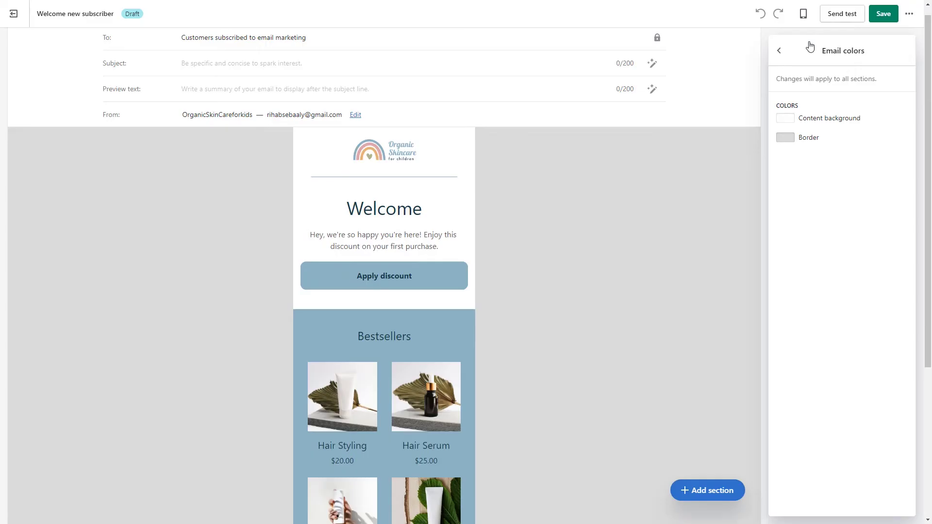
left_click(803, 14)
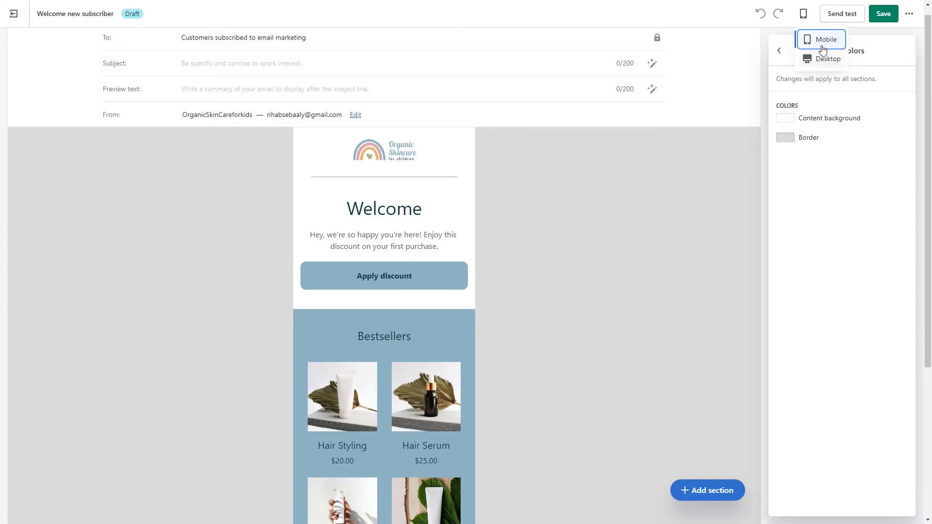
left_click(18, 16)
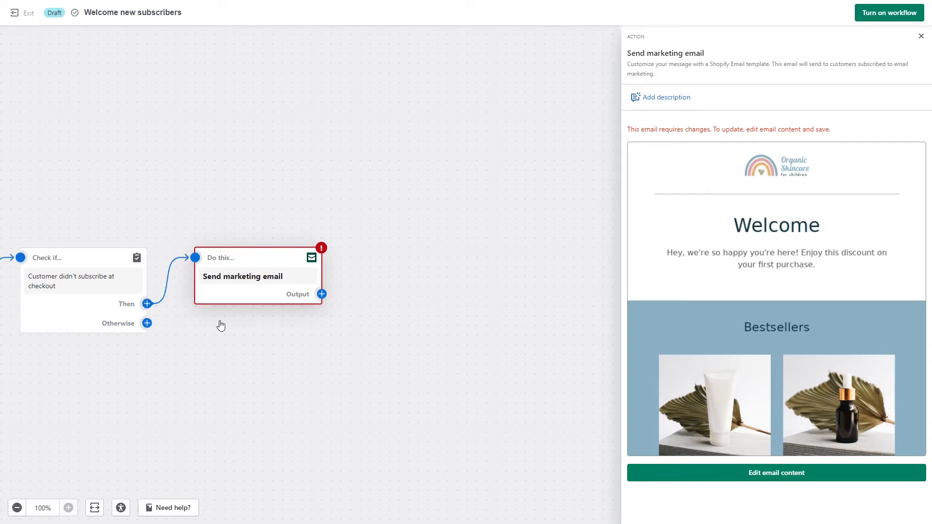
- Add a Wait action of 1 second after the Send marketing email step
left_click(322, 294)
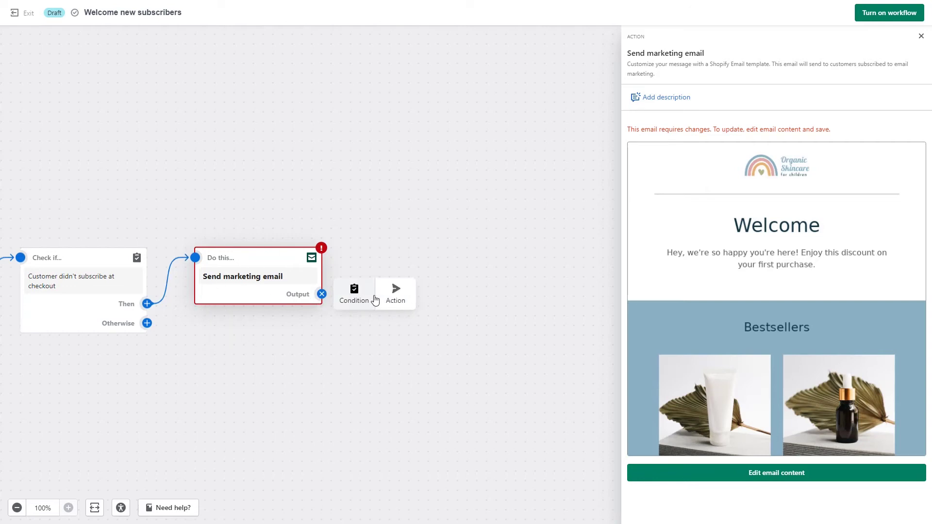
left_click(392, 297)
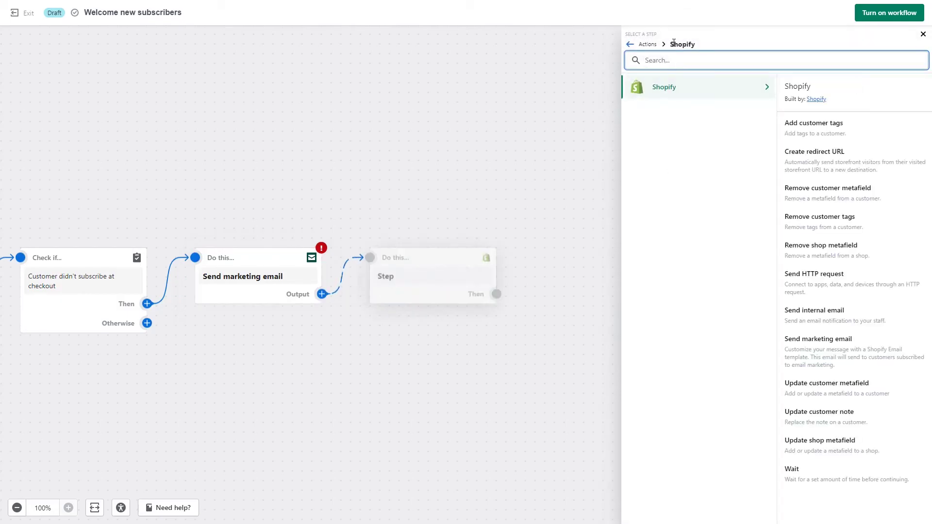
type("wait")
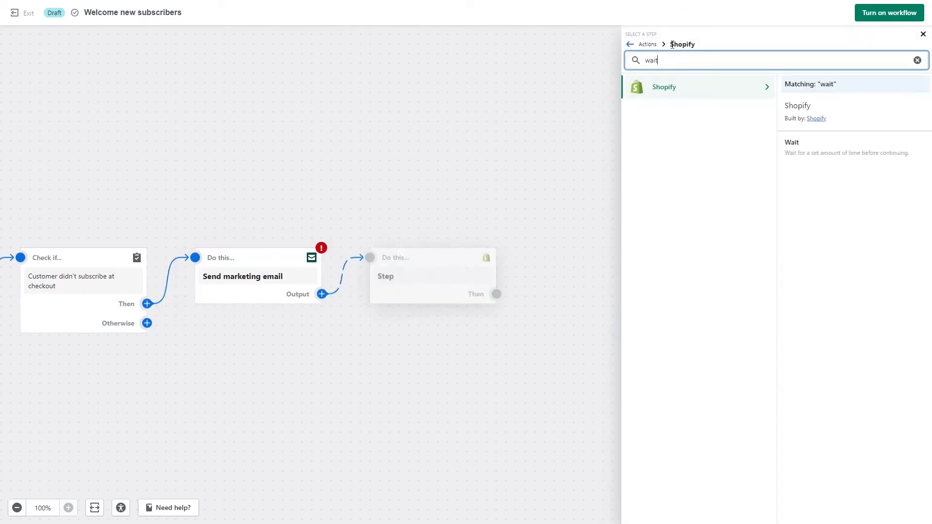
left_click(876, 150)
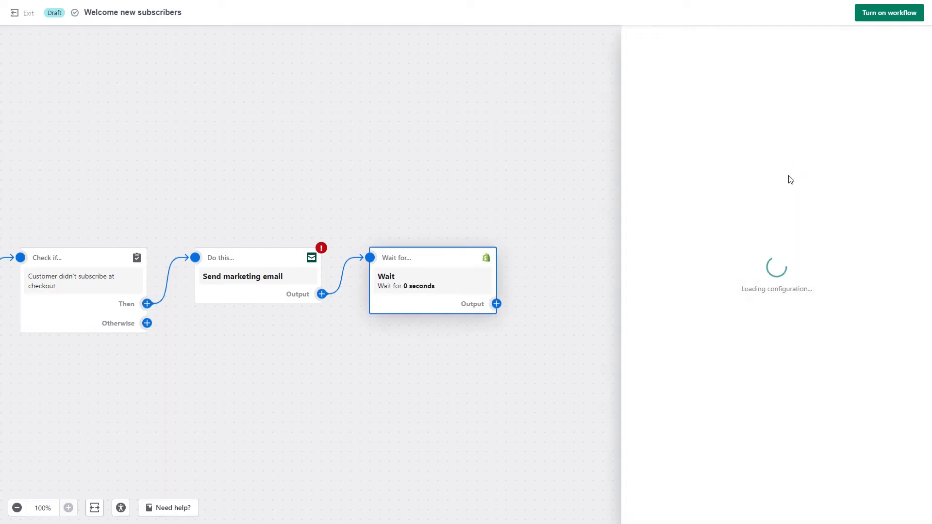
left_click(660, 126)
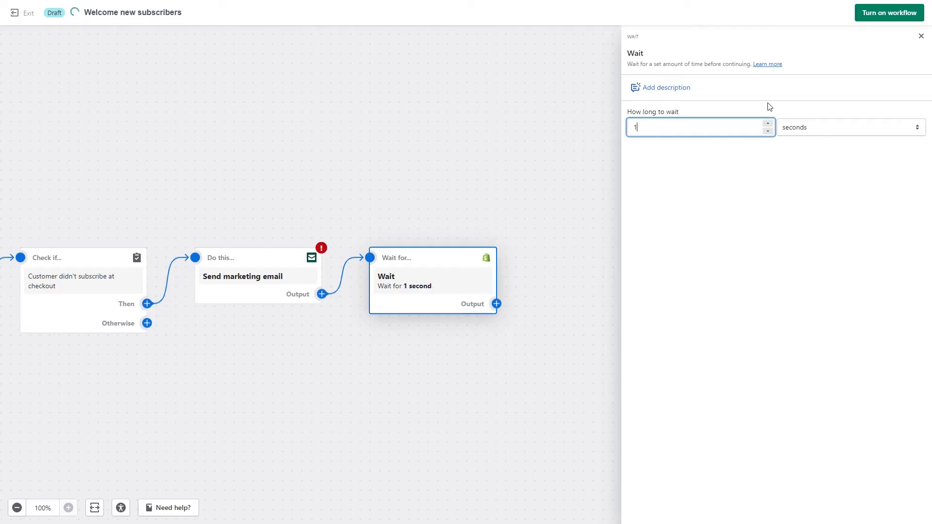
left_click(612, 213)
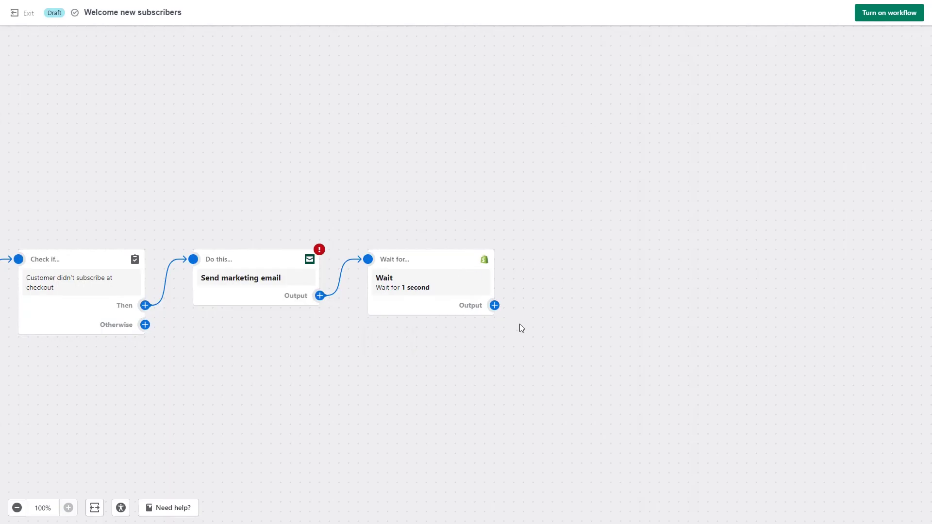
- Add a second Send marketing email action after the 1-second Wait
left_click(495, 306)
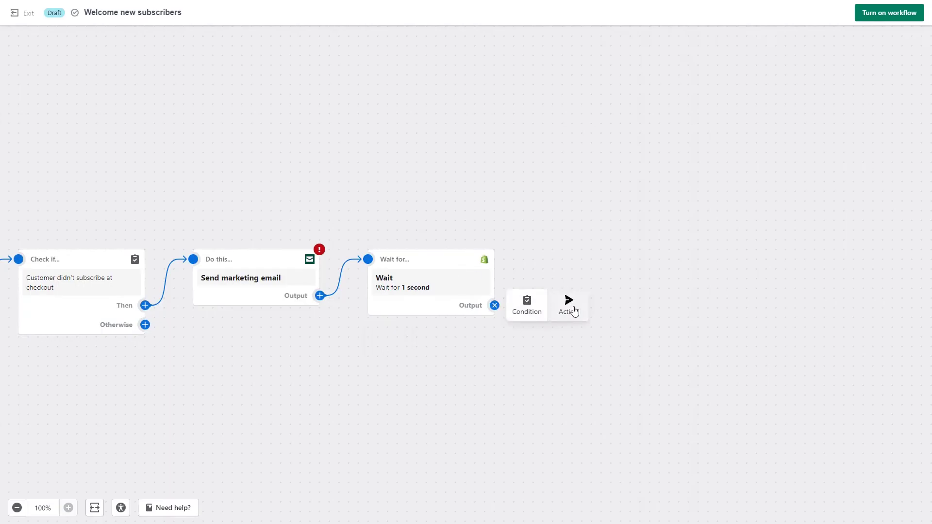
left_click(570, 309)
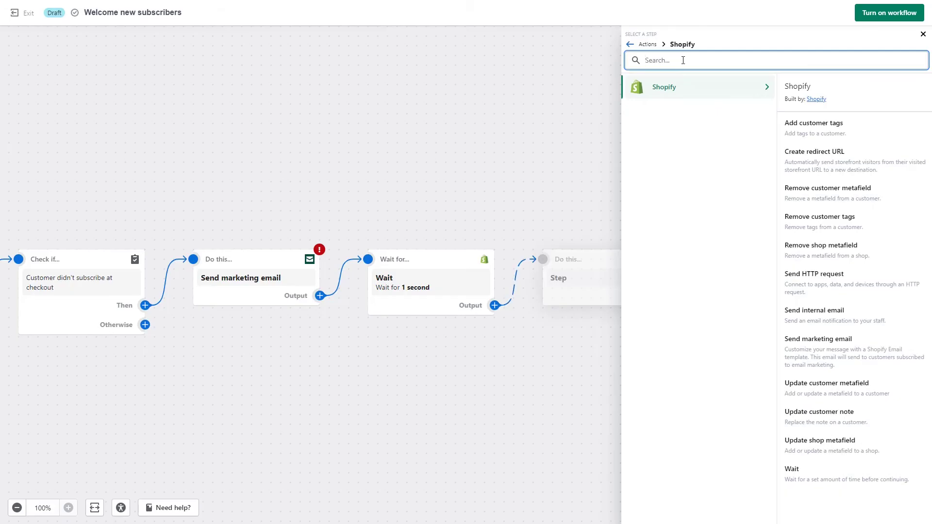
type("send")
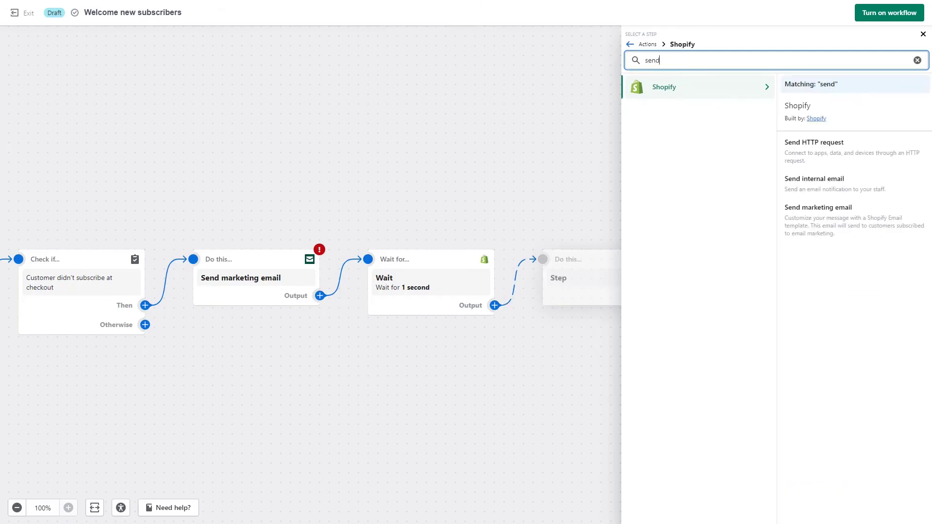
left_click(801, 214)
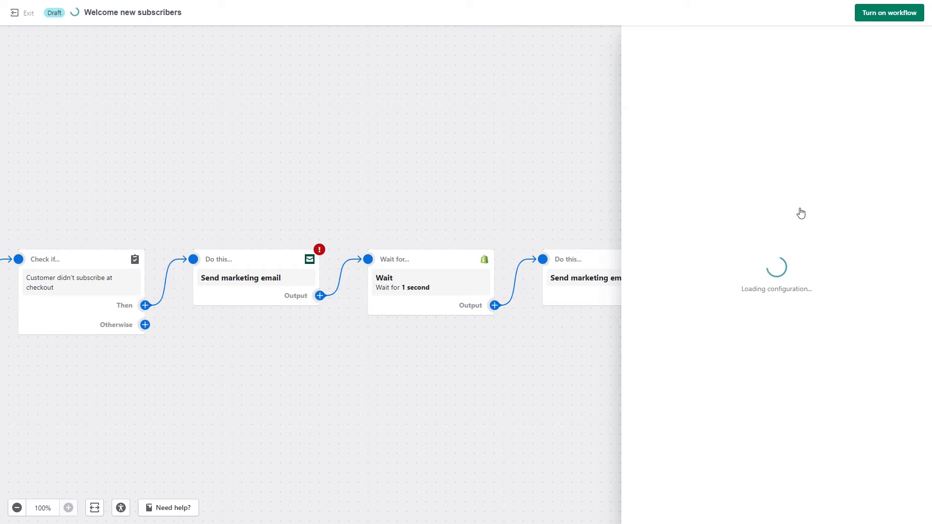
mouse_move(607, 271)
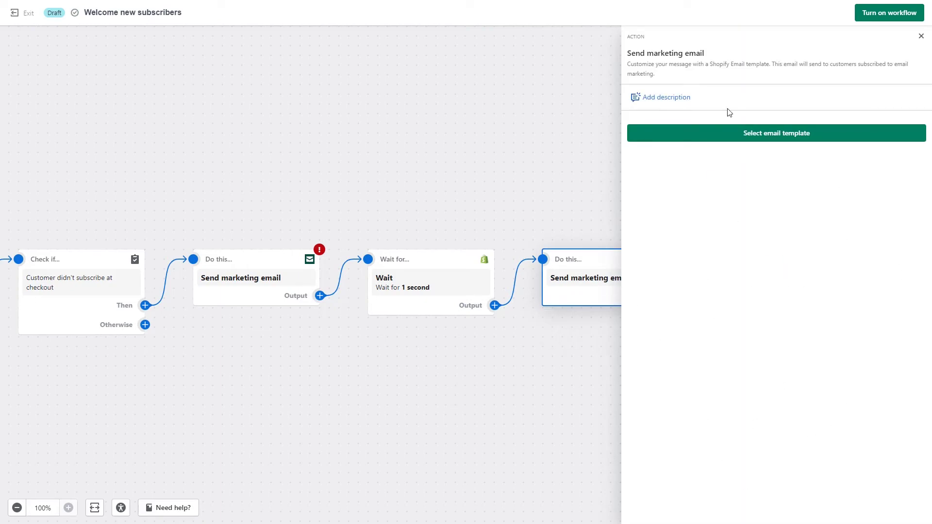
left_click(921, 36)
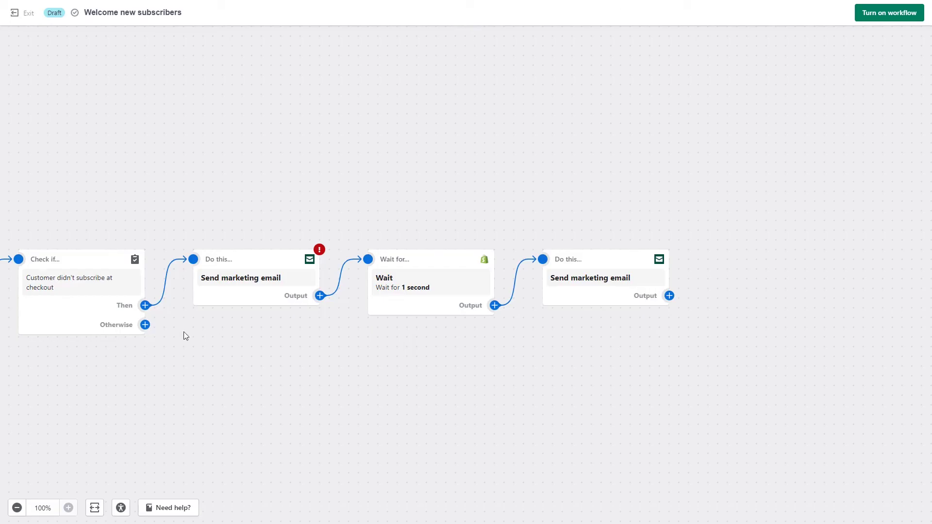
left_click(224, 295)
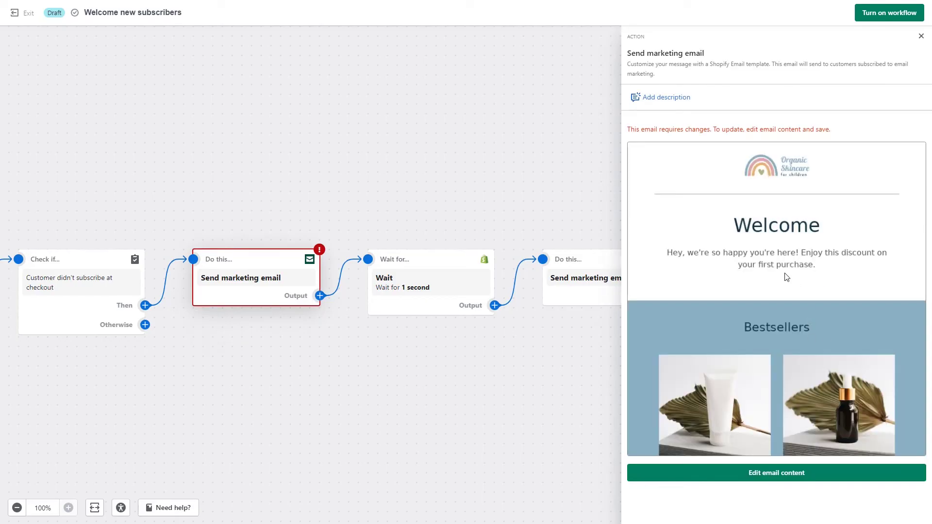
- Leave the first welcome email's editor and exit the workflow to the Automations list
left_click(818, 477)
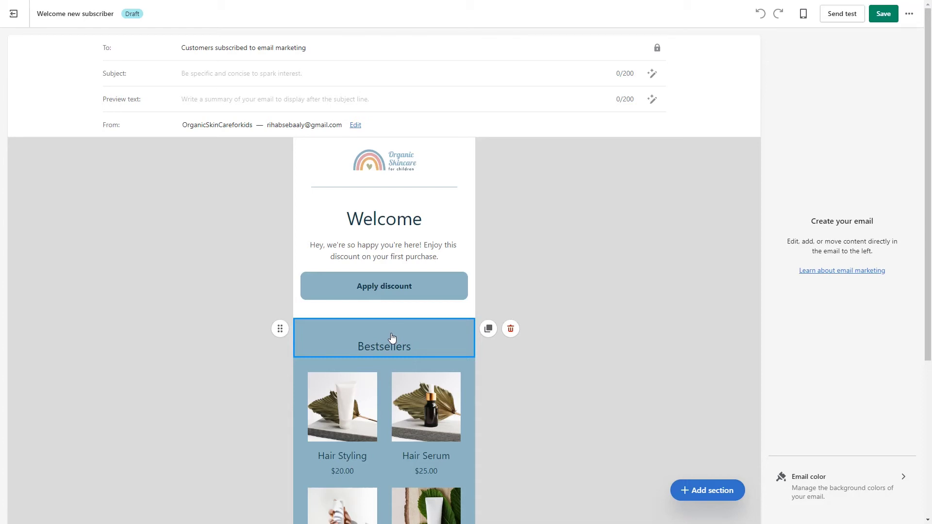
left_click(16, 14)
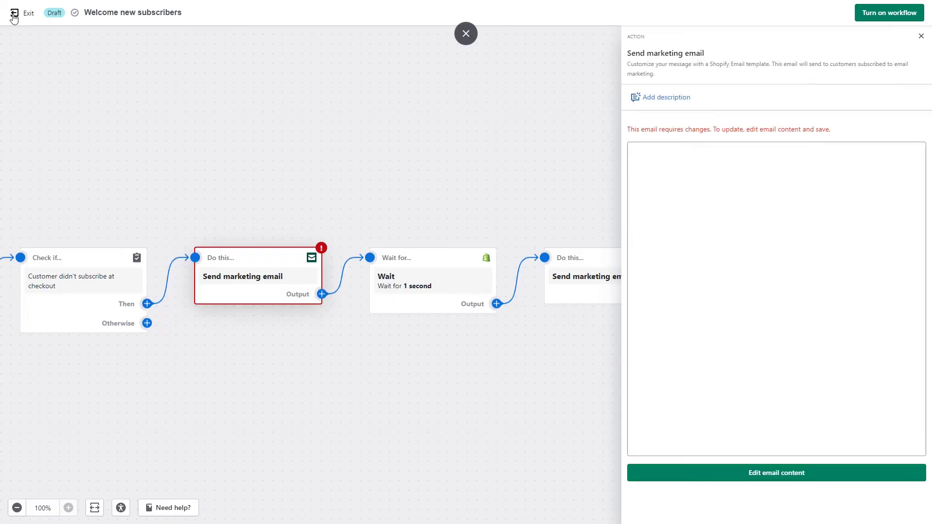
left_click(14, 18)
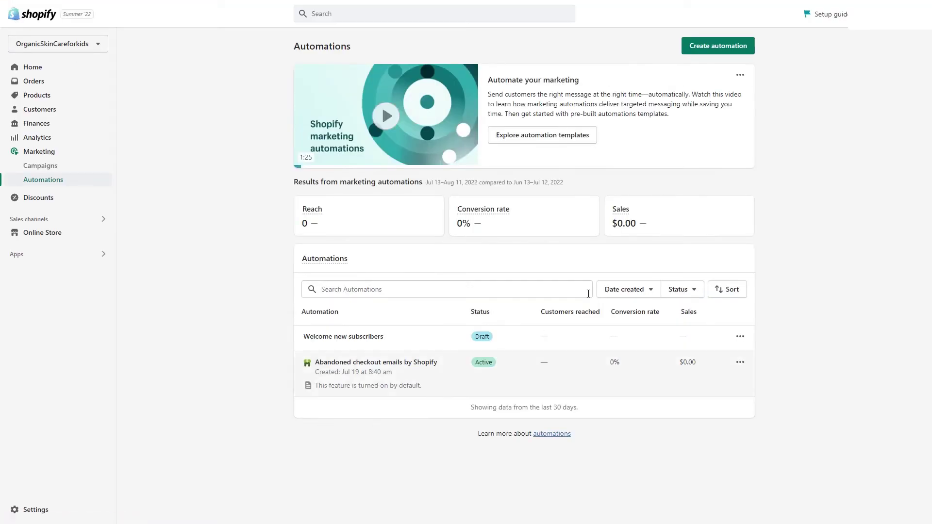
- Create a workflow from the First-purchase upsell template and pan to its Order paid trigger
left_click(702, 53)
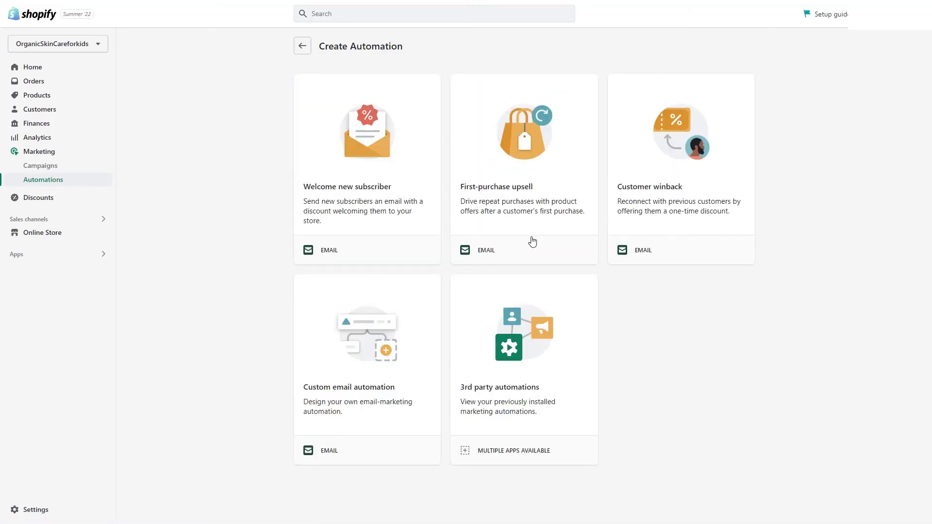
left_click(540, 159)
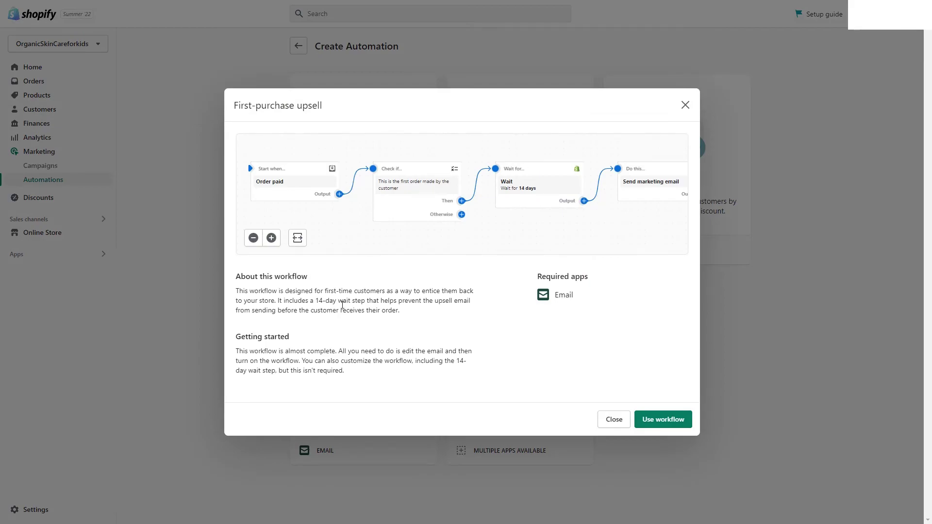
left_click(666, 424)
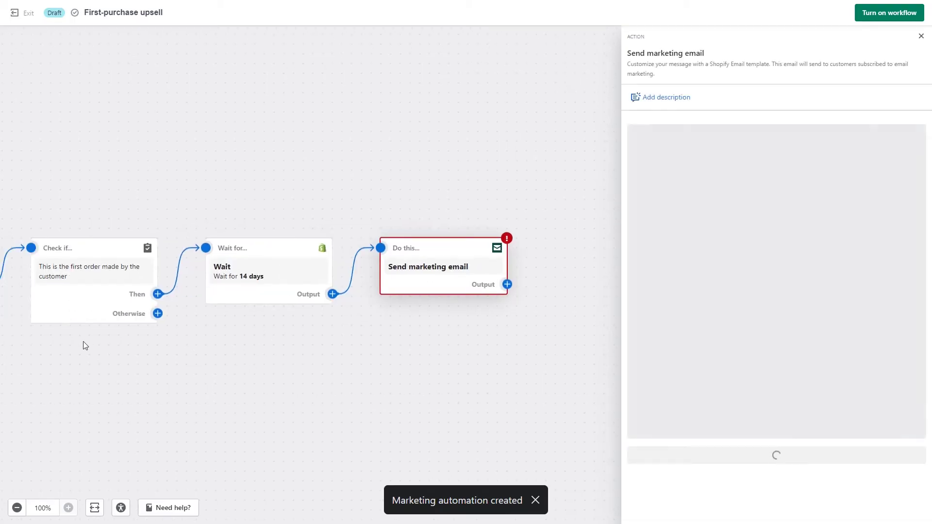
left_click_drag(83, 343, 244, 350)
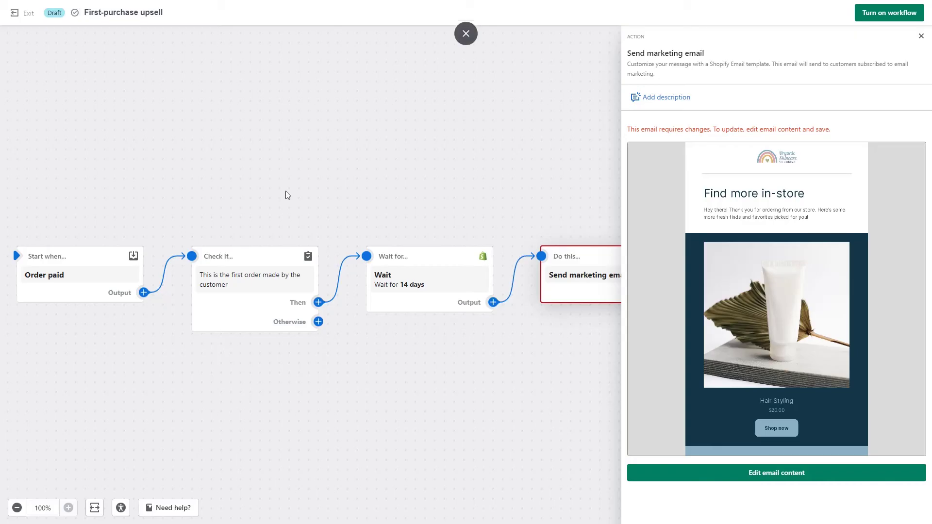
- Review the upsell workflow's Order paid trigger, first-order check and 14-day wait steps
left_click(25, 298)
left_click(54, 269)
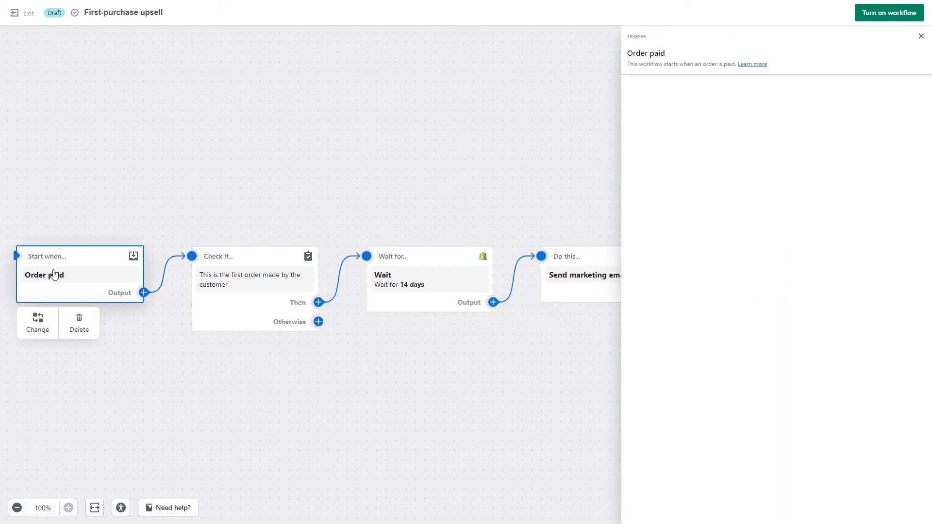
mouse_move(225, 301)
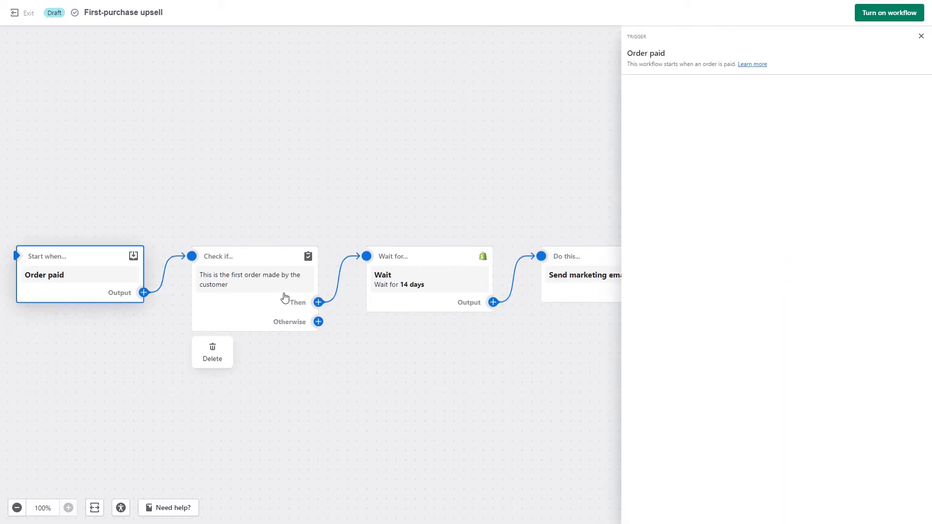
left_click(244, 302)
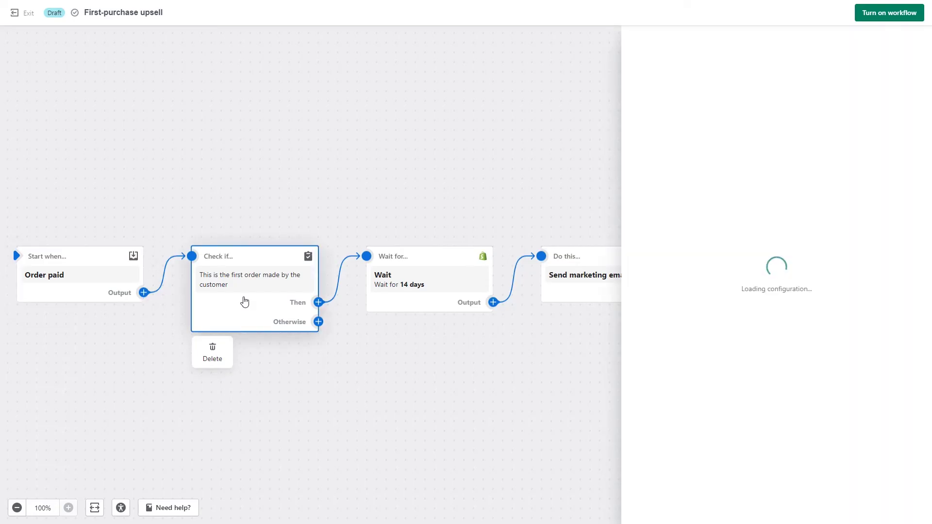
left_click(440, 281)
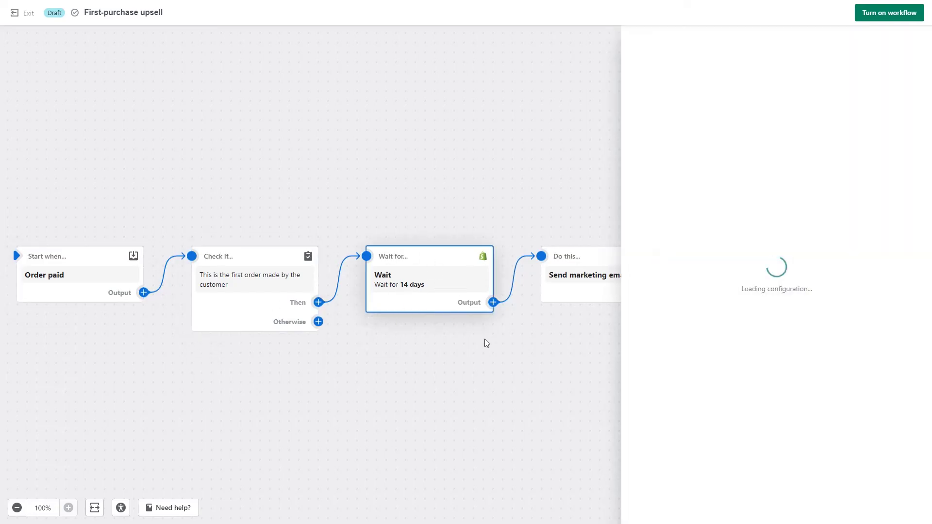
left_click(485, 338)
- Check the marketing email step's details, then leave the upsell workflow for Automations
mouse_move(564, 297)
left_click(614, 267)
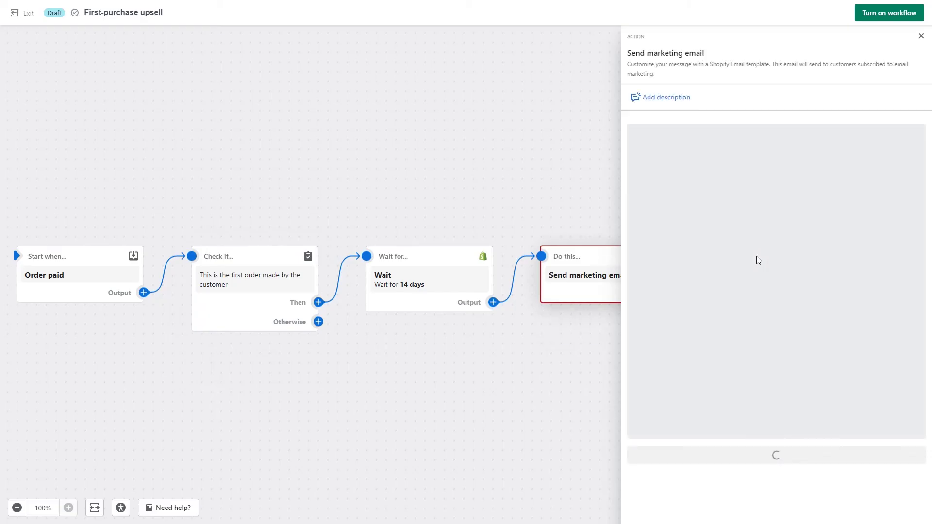
left_click(574, 369)
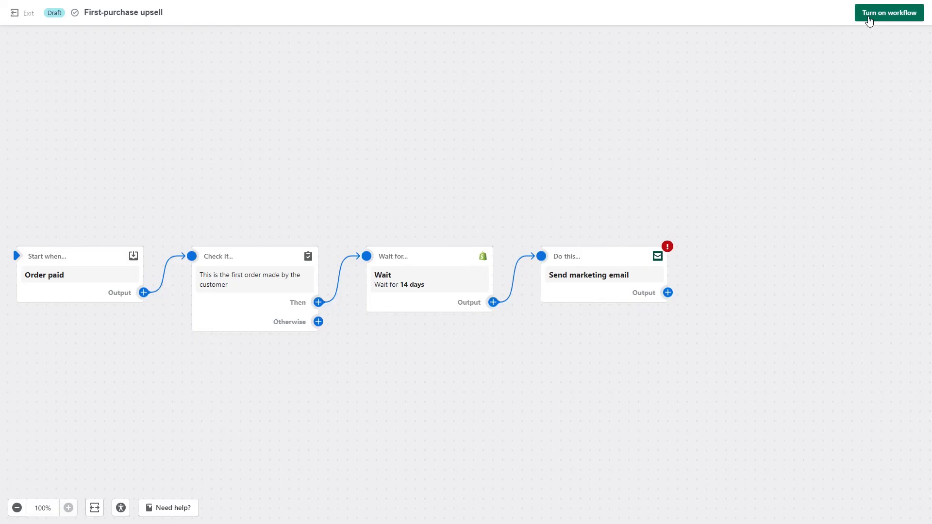
left_click(27, 17)
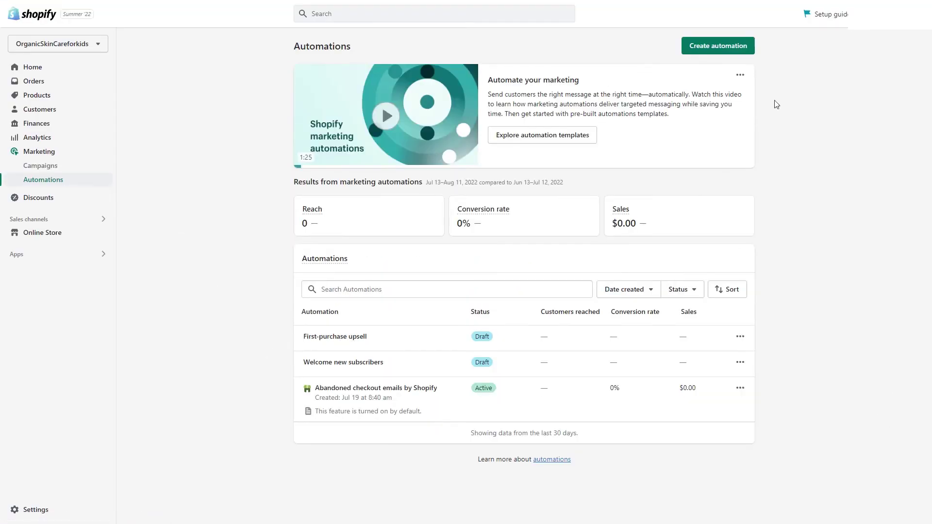
- Create a new automation from the Customer winback template
left_click(716, 45)
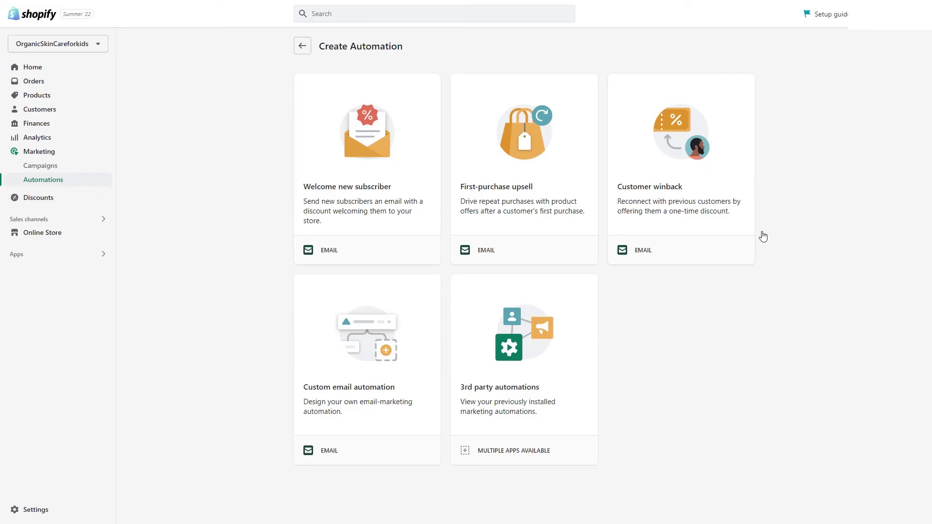
left_click(693, 172)
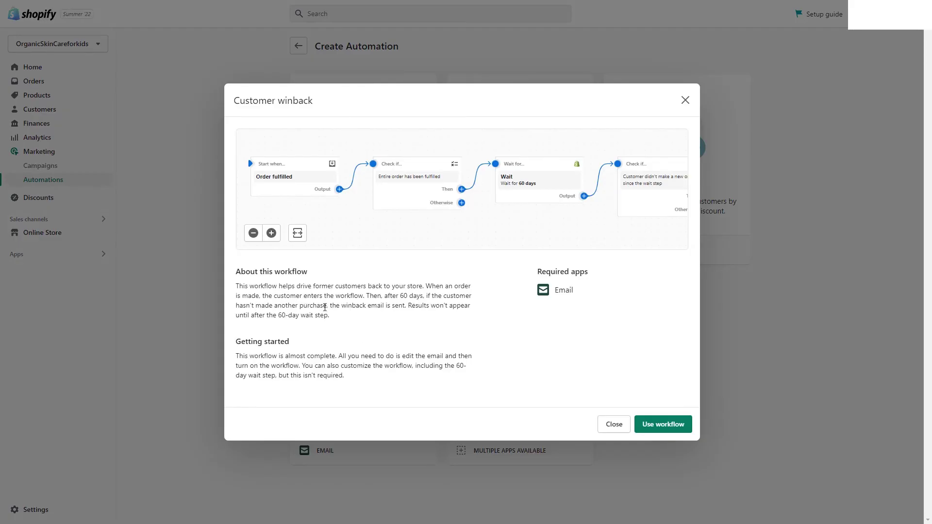
left_click(661, 430)
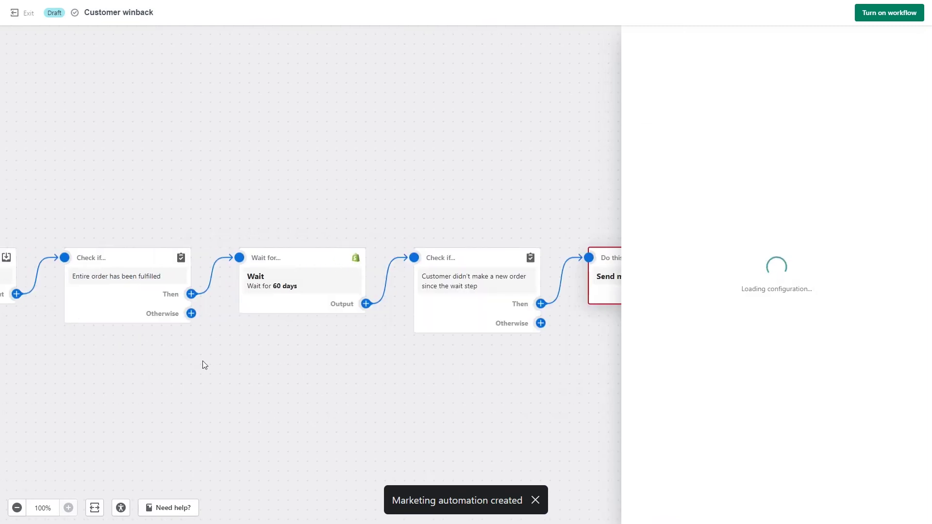
mouse_move(184, 281)
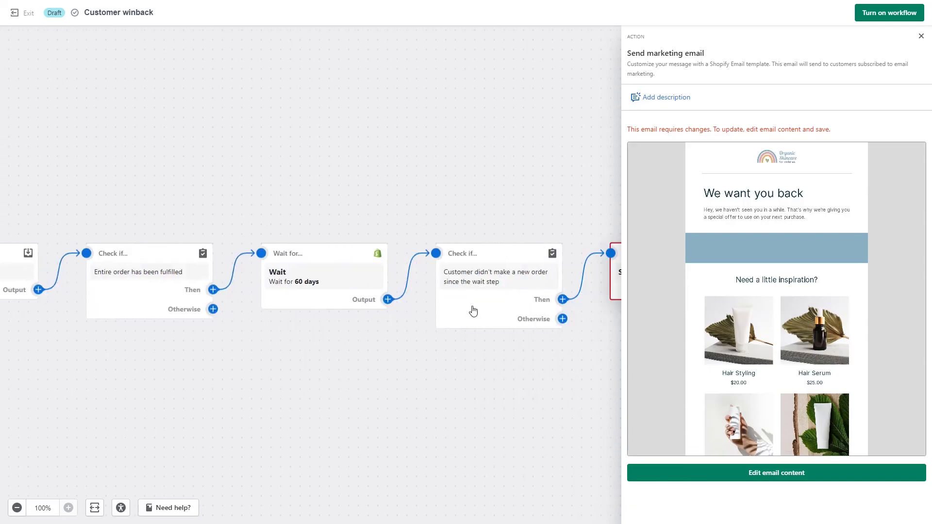
- Close the winback workflow's marketing email panel and exit to the Automations list
mouse_move(453, 304)
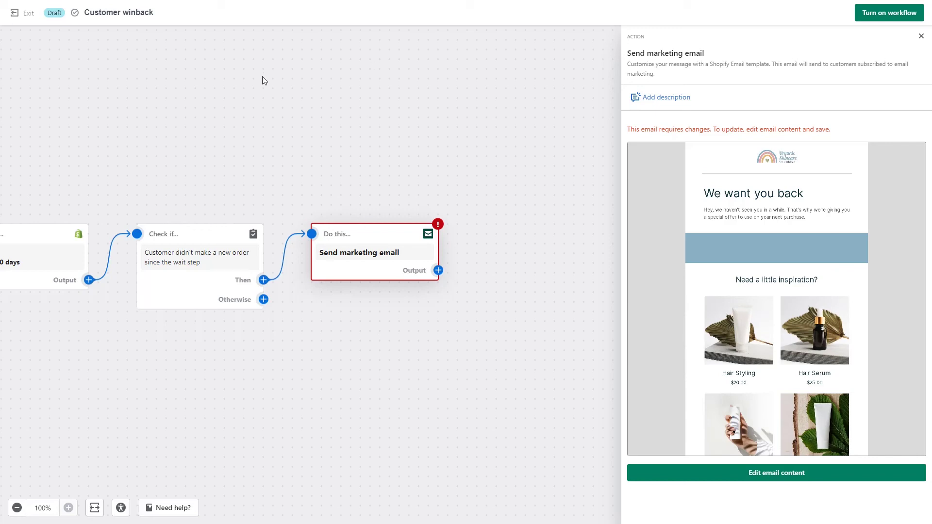
mouse_move(320, 254)
left_click(920, 36)
left_click(14, 13)
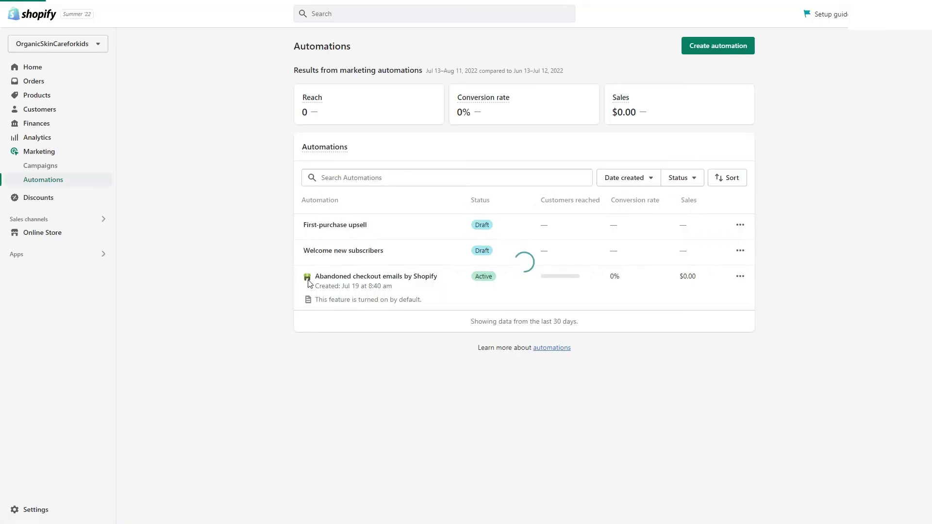
- Start a Custom email automation and browse its Shopify triggers, such as Customer account enabled
left_click(716, 46)
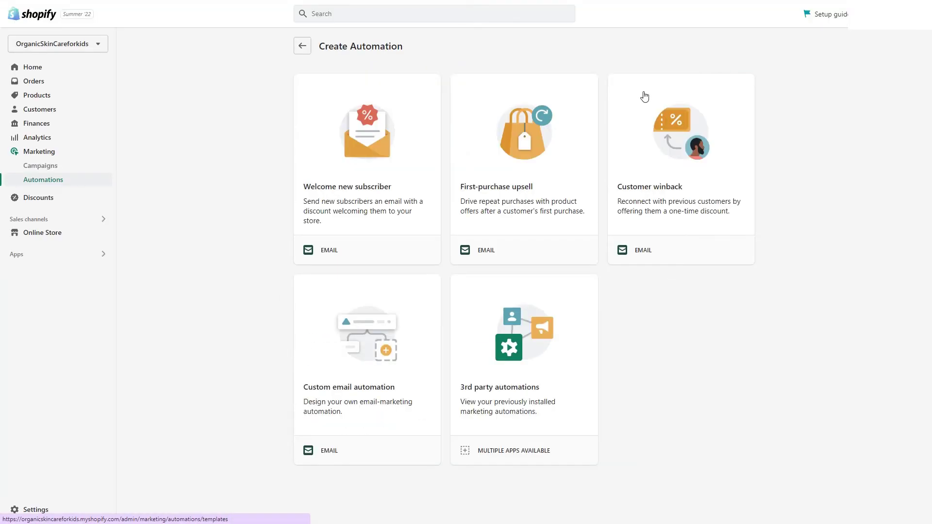
left_click(345, 364)
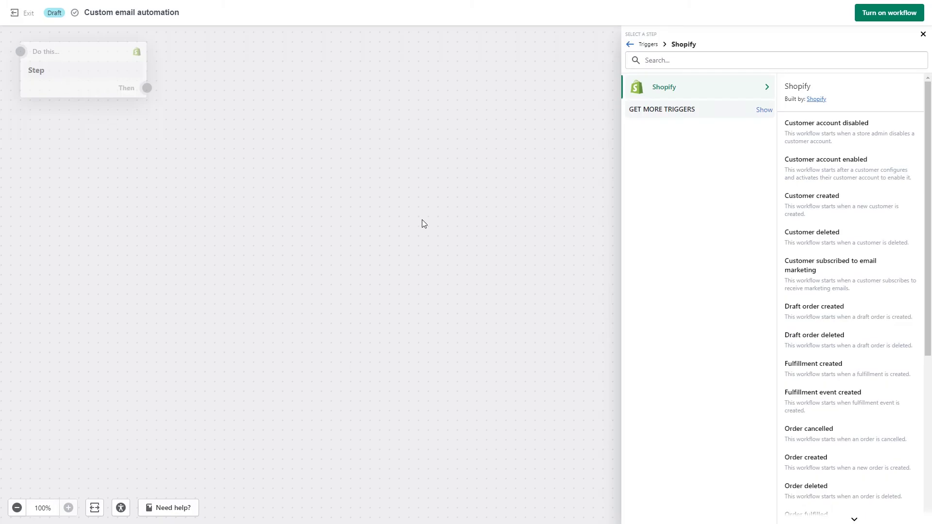
left_click_drag(785, 159, 908, 170)
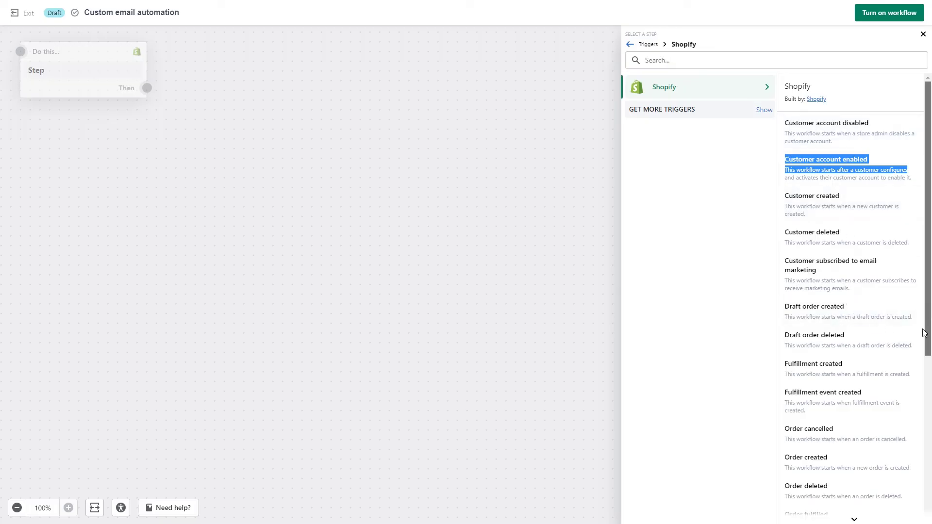
scroll(923, 333, "down", 5)
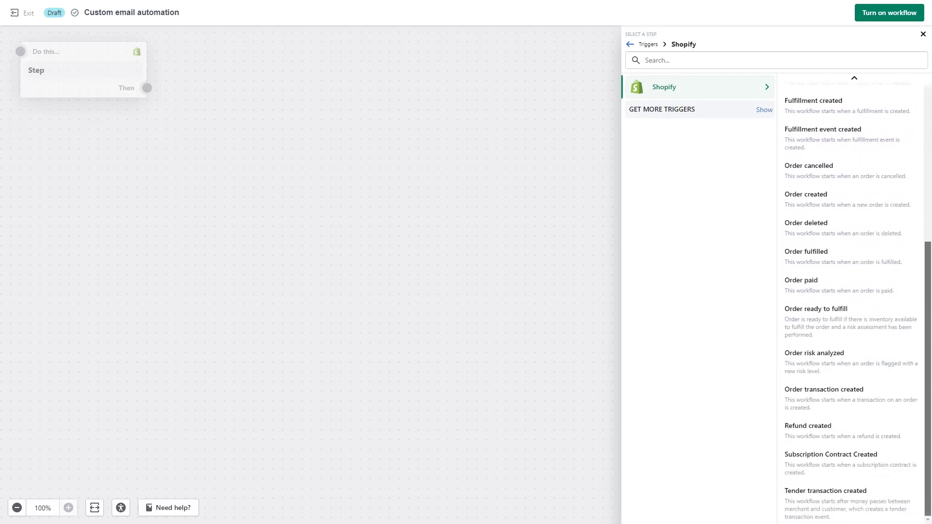
left_click_drag(931, 515, 931, 297)
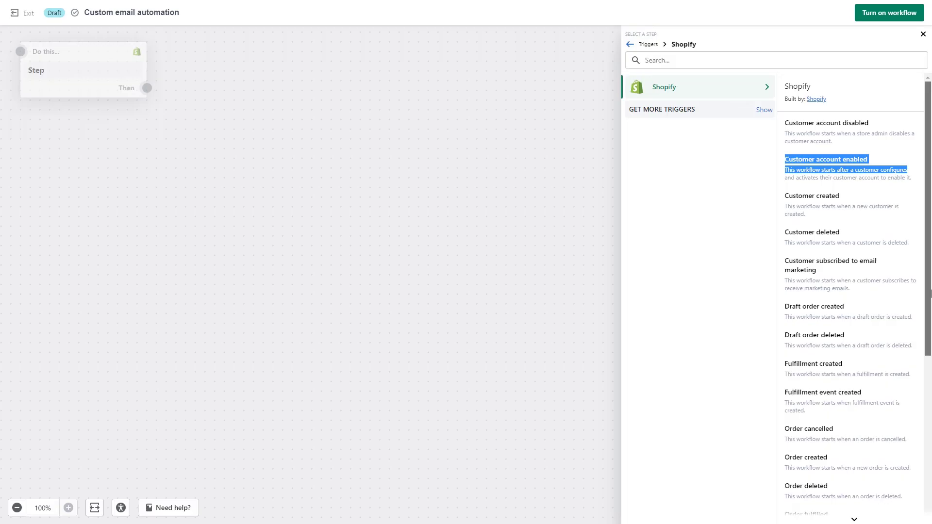
left_click_drag(931, 333, 920, 441)
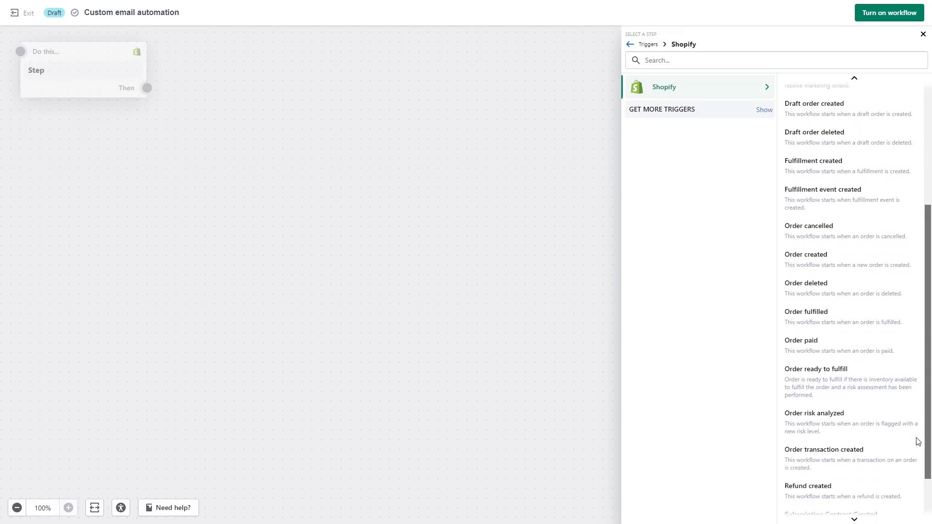